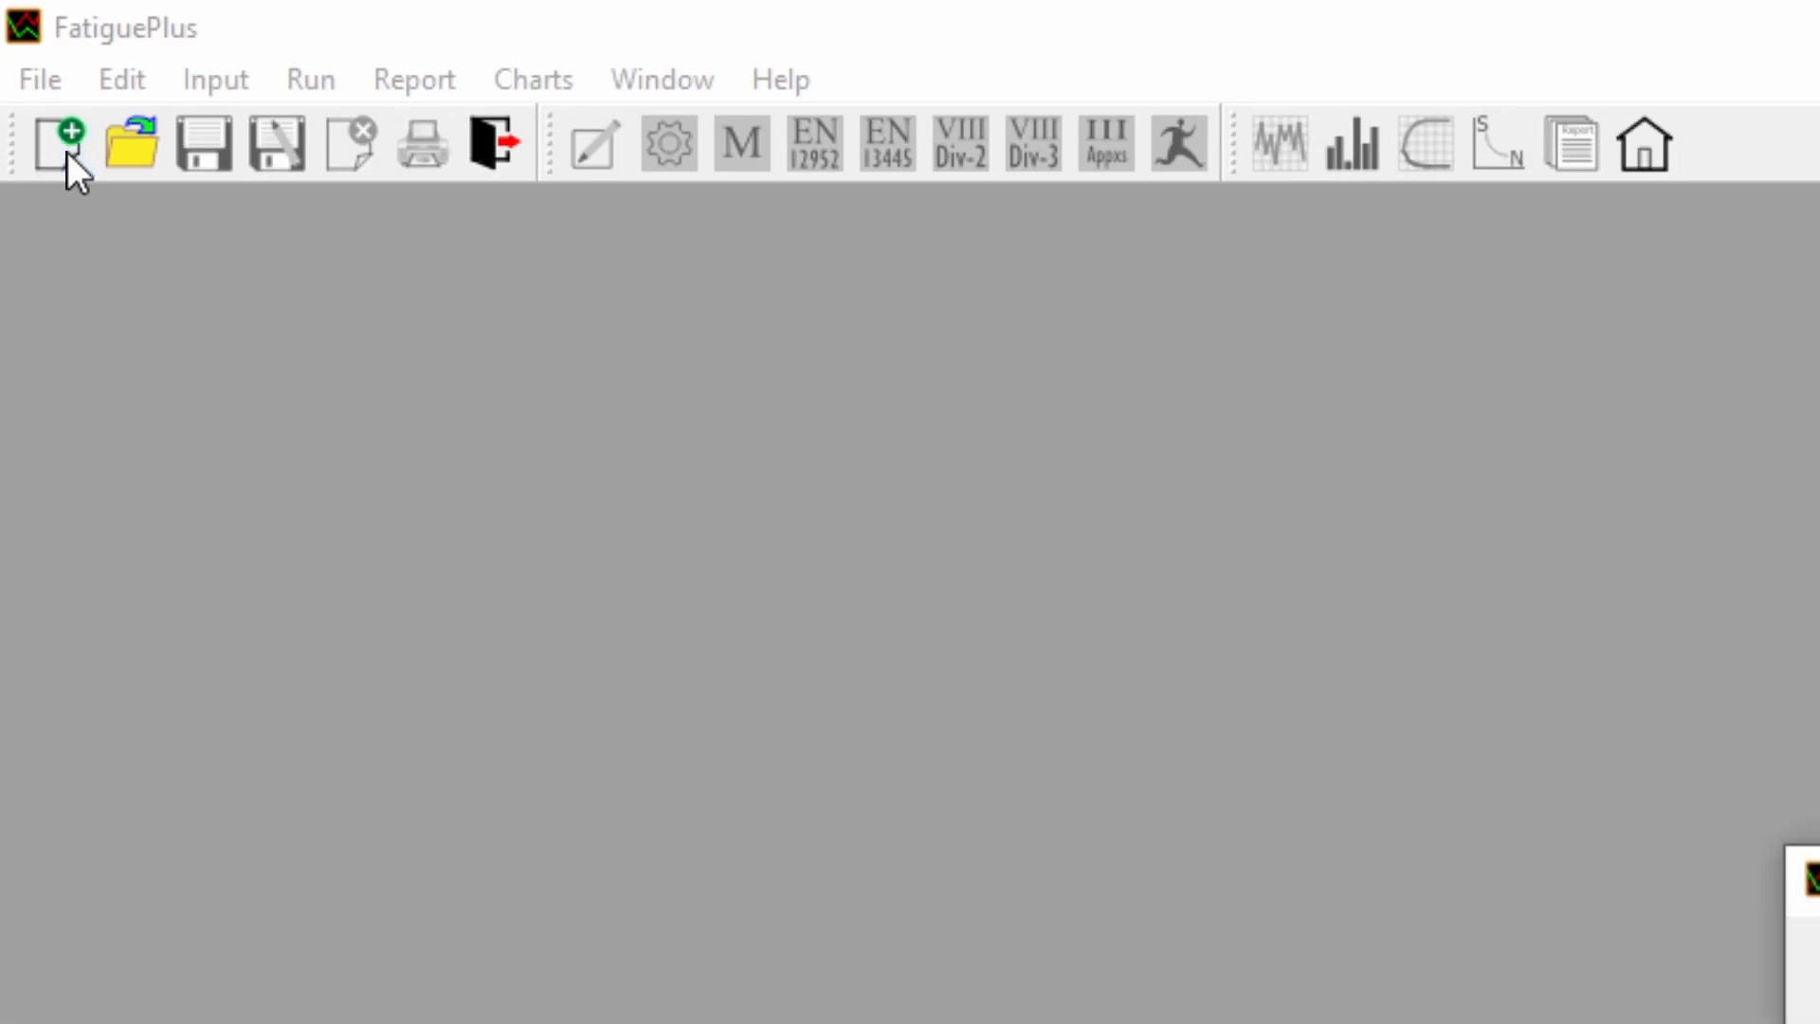
Step: Create a manual-input project with averaged nodal stresses, using MPa as the stress unit and von Mises stress as the stress method
{"action": "left_click", "coordinate": [66, 151]}
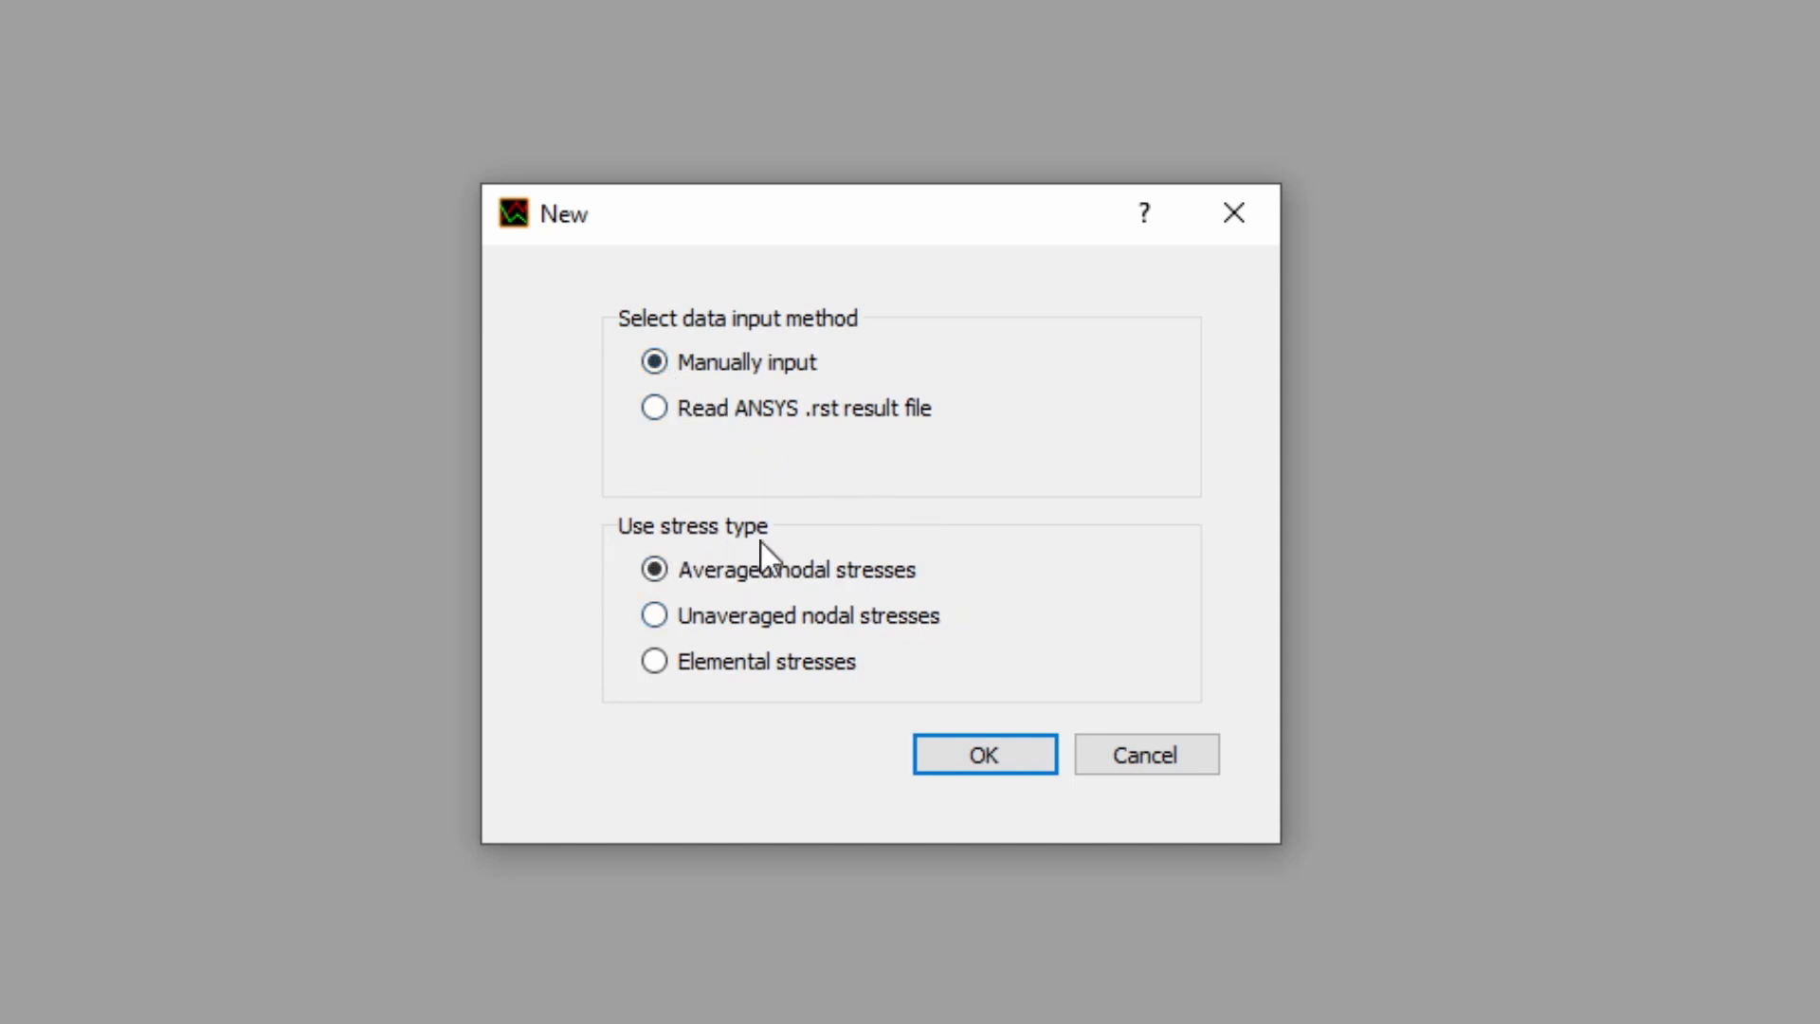
{"action": "left_click", "coordinate": [986, 755]}
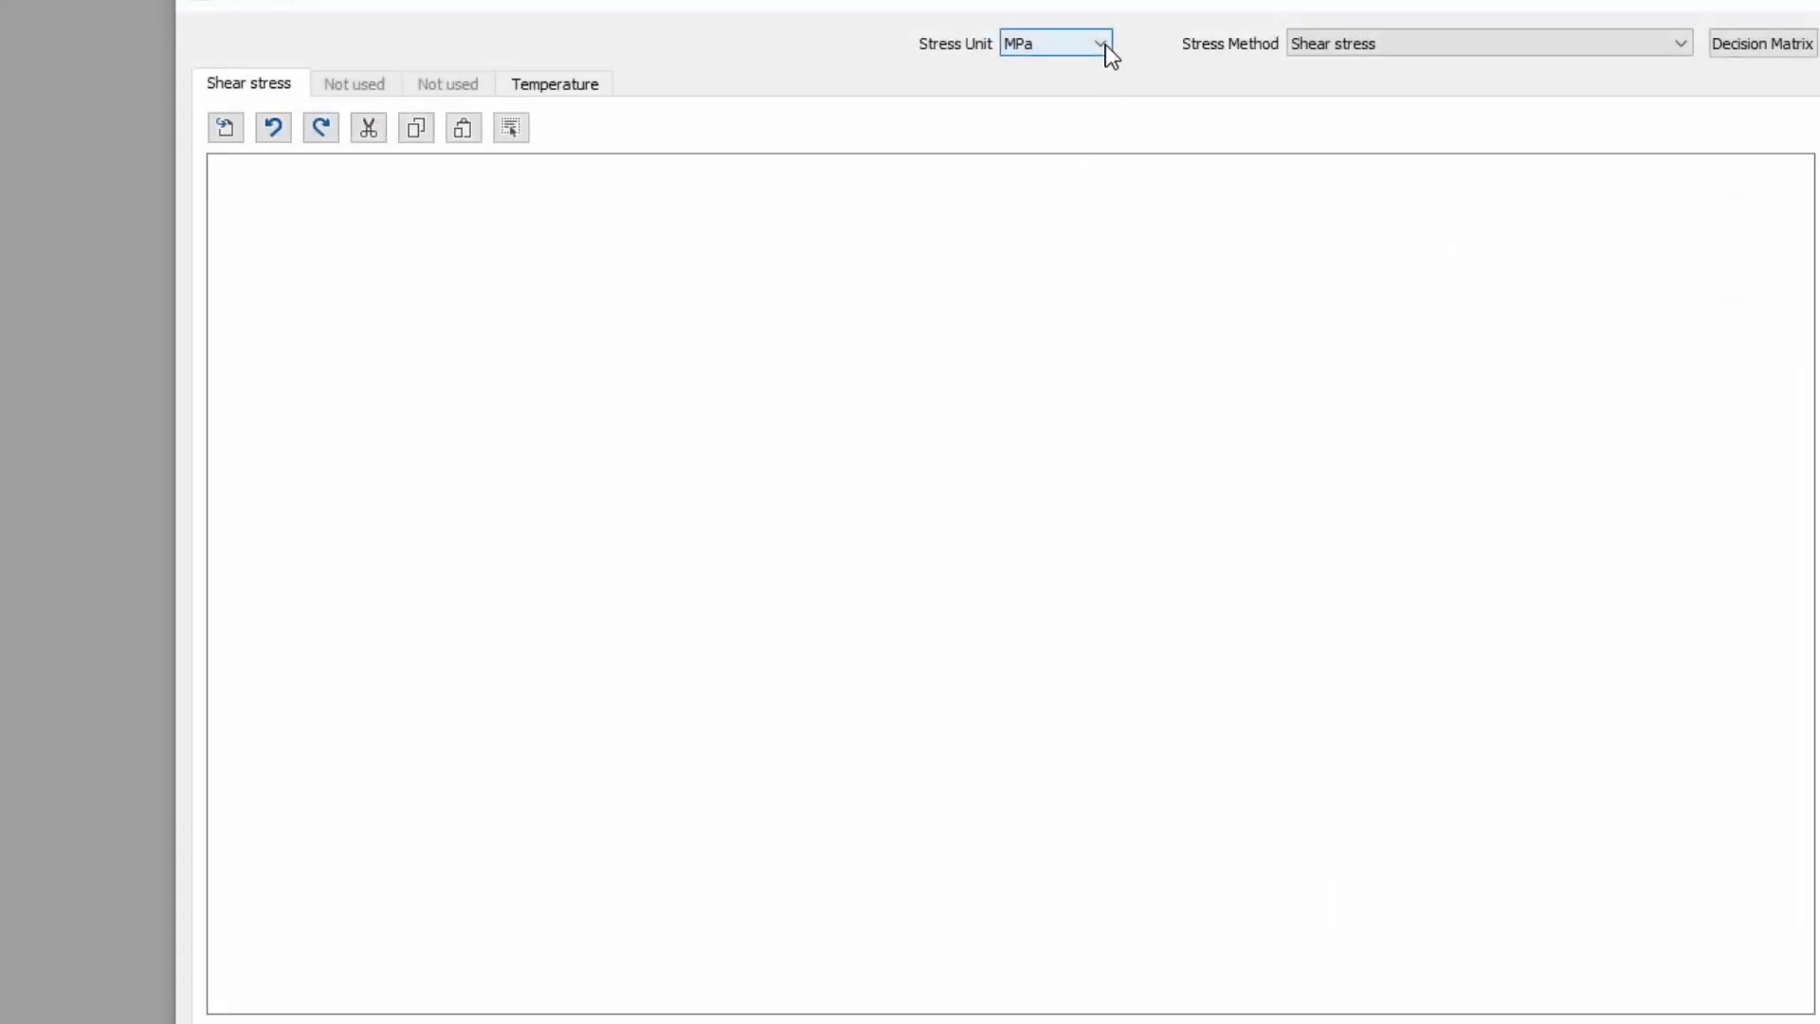
{"action": "left_click", "coordinate": [1107, 49]}
{"action": "left_click", "coordinate": [1101, 68]}
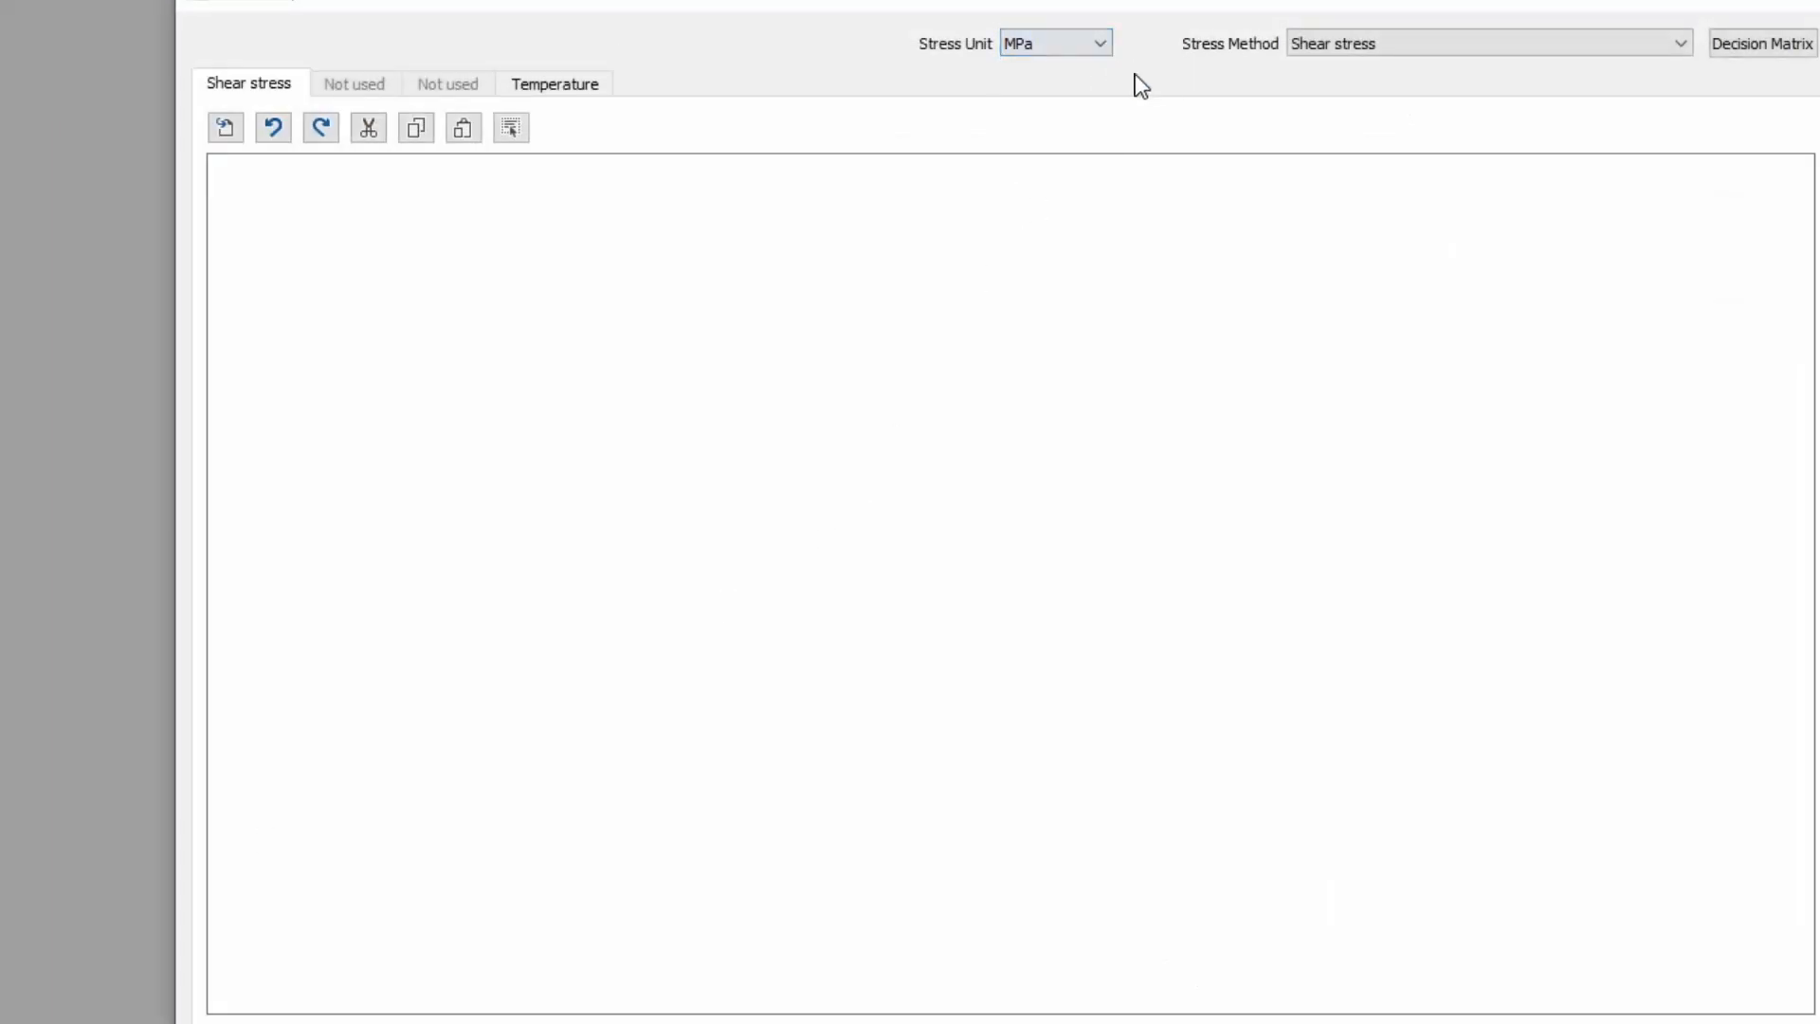
{"action": "left_click", "coordinate": [1687, 44]}
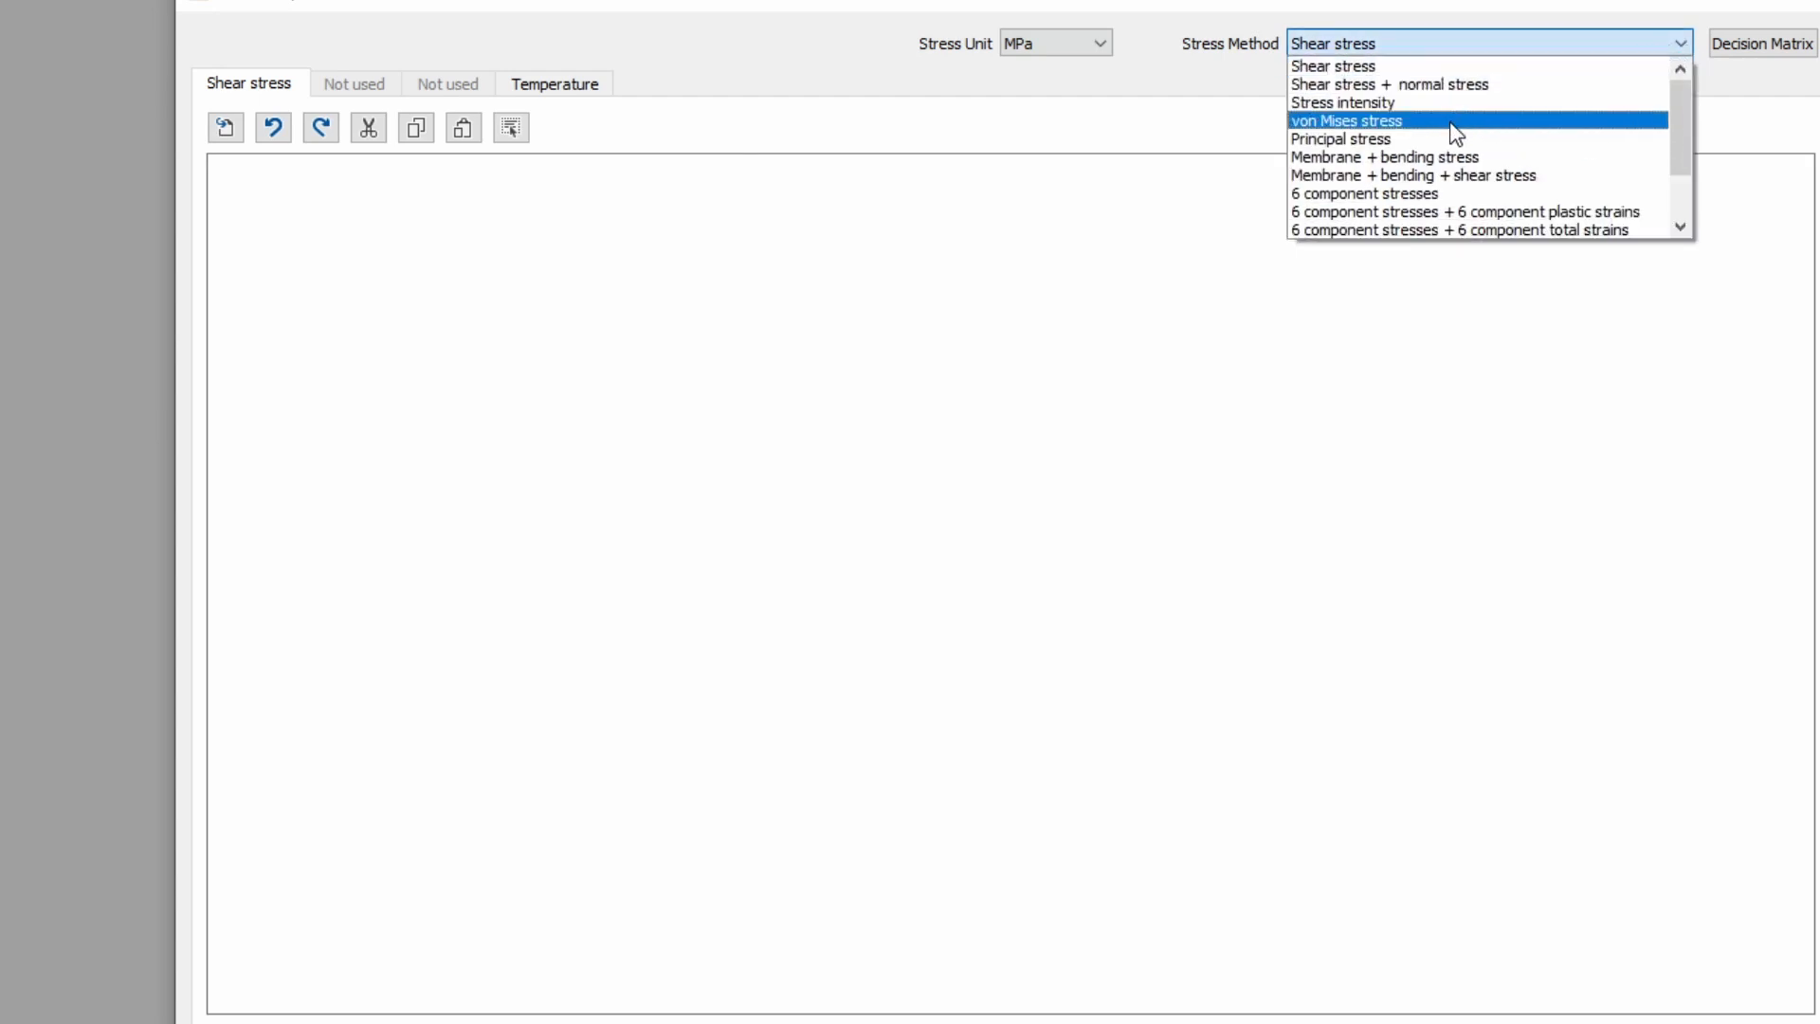
{"action": "left_click", "coordinate": [1449, 121]}
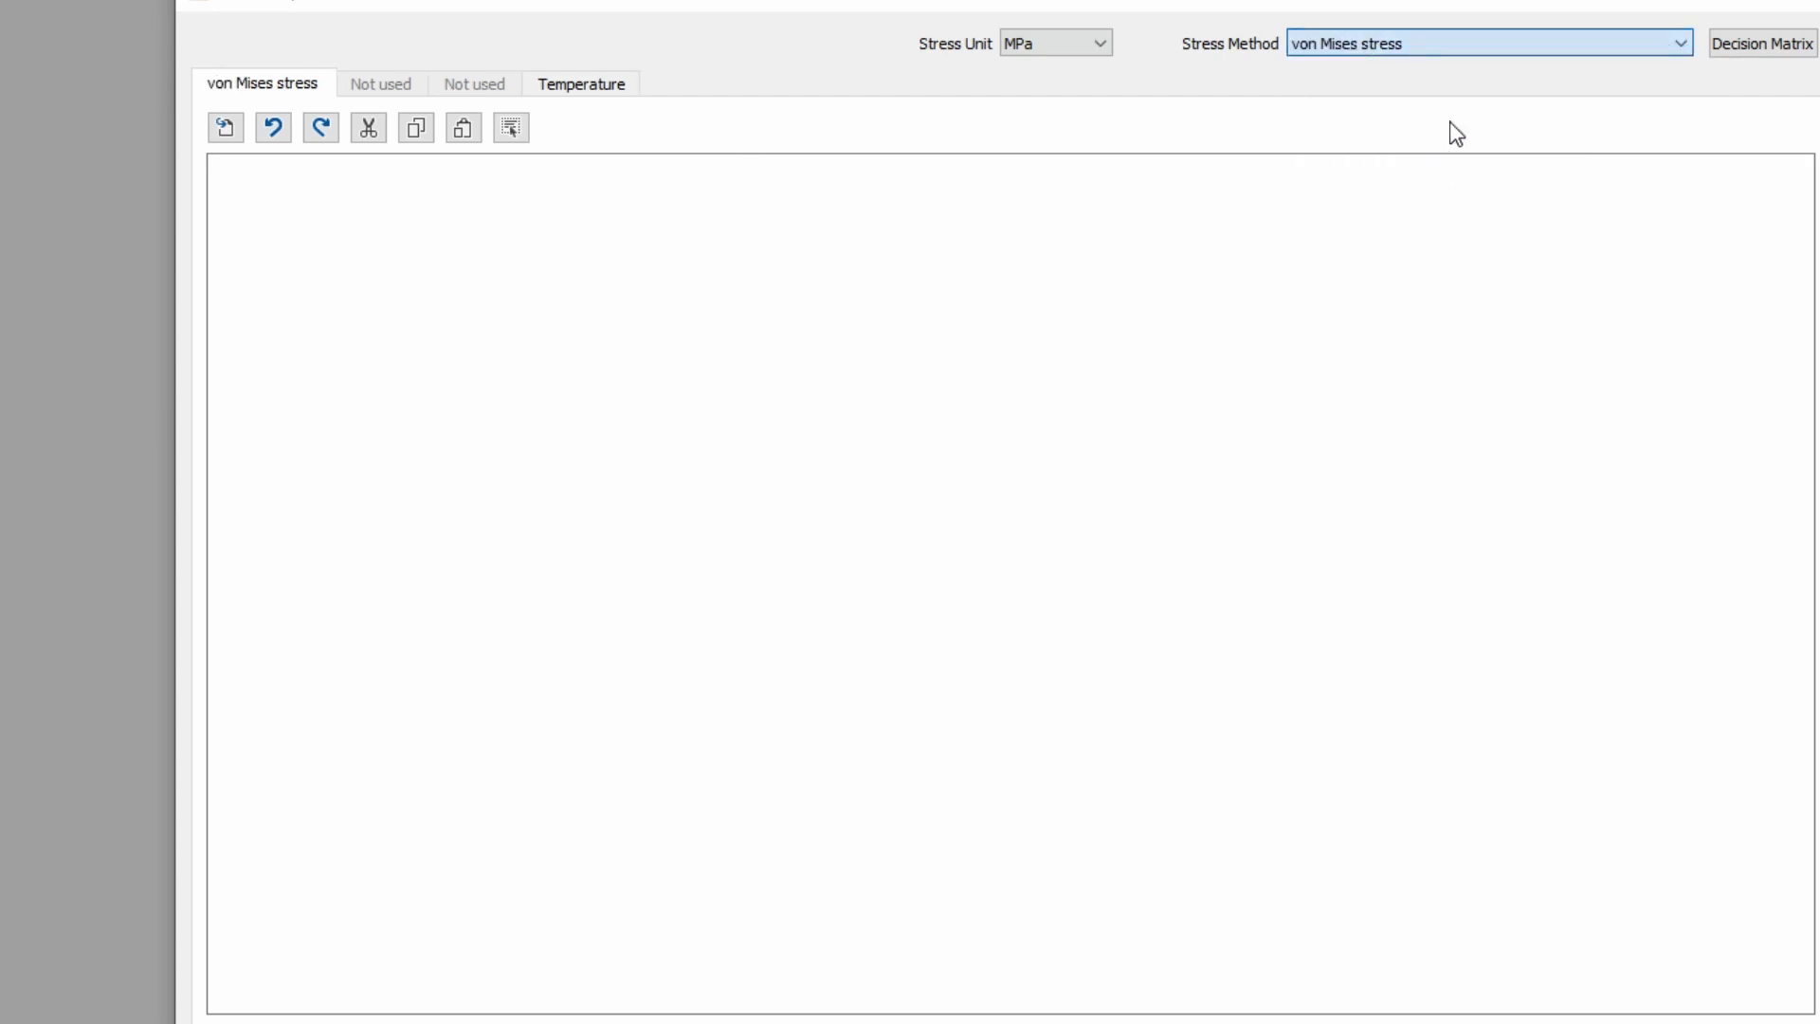
Step: Enter the von Mises stress history -20, 10, -30, 50, -10, 30, -40, 40, -20 and chart it with step as the time unit
{"action": "left_click", "coordinate": [706, 231]}
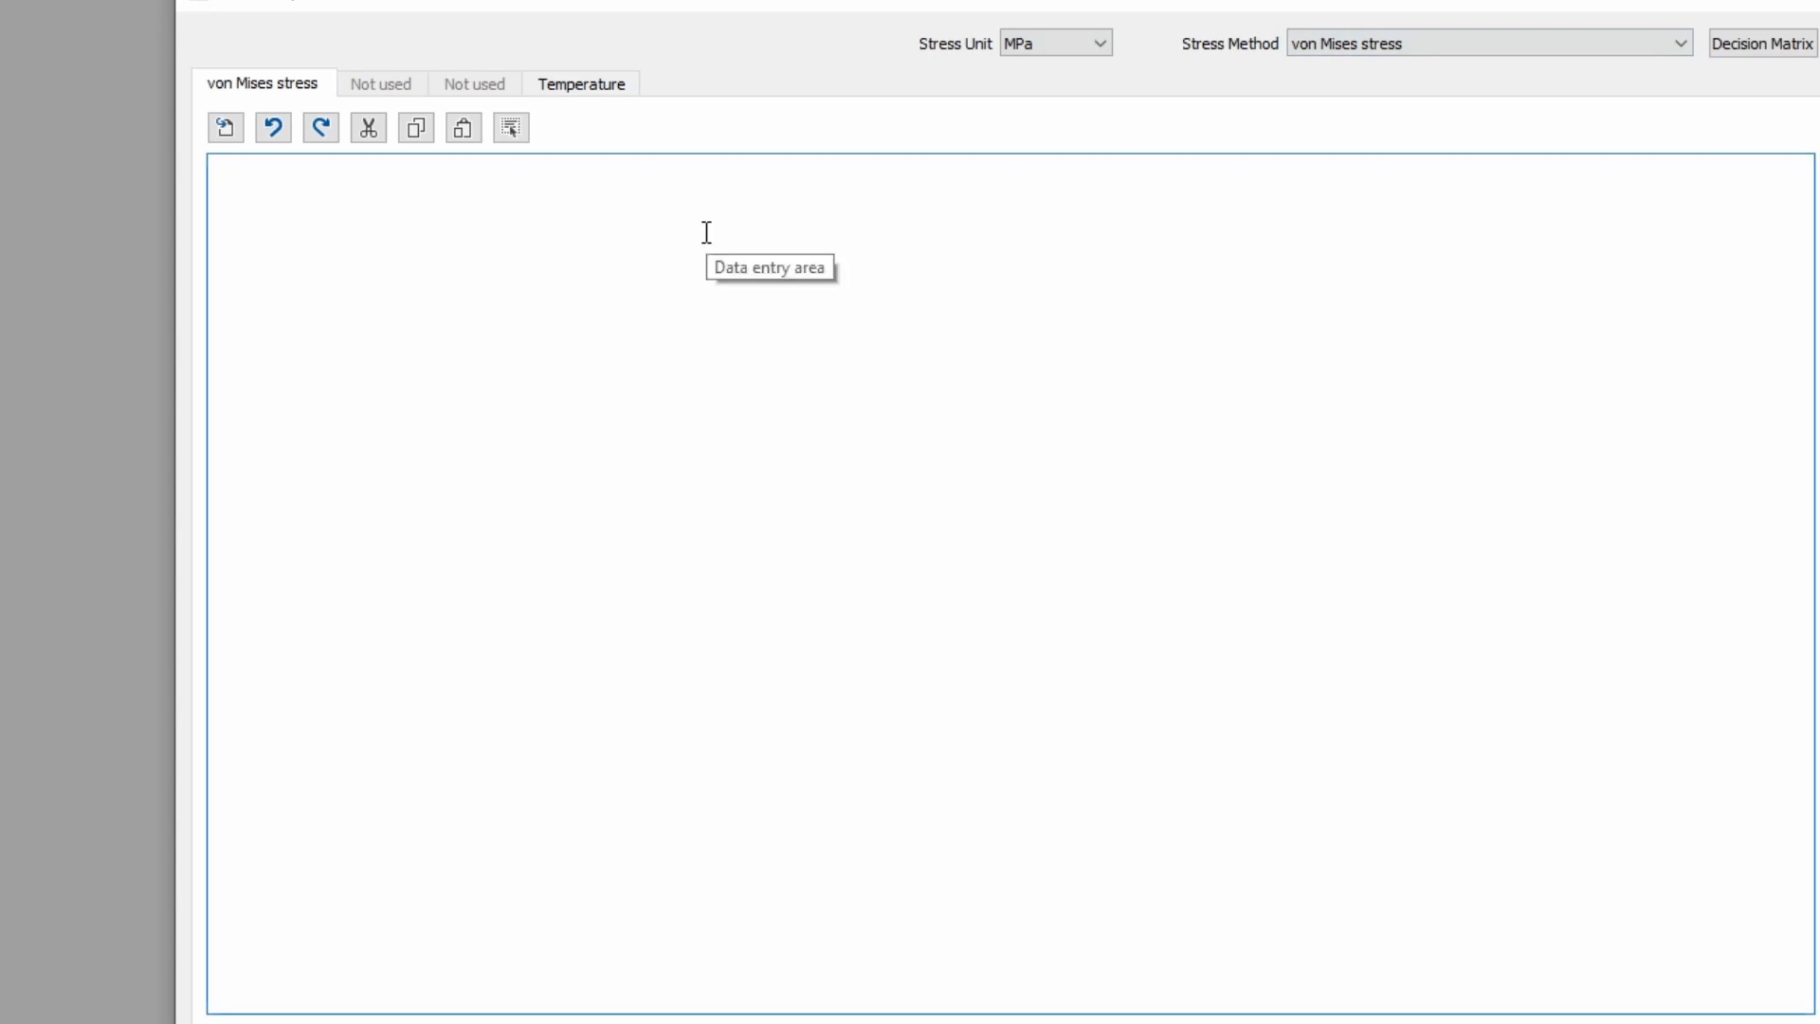
{"action": "type", "text": "-20, 10, -30, 50, -10, 30, -40, 40, -20"}
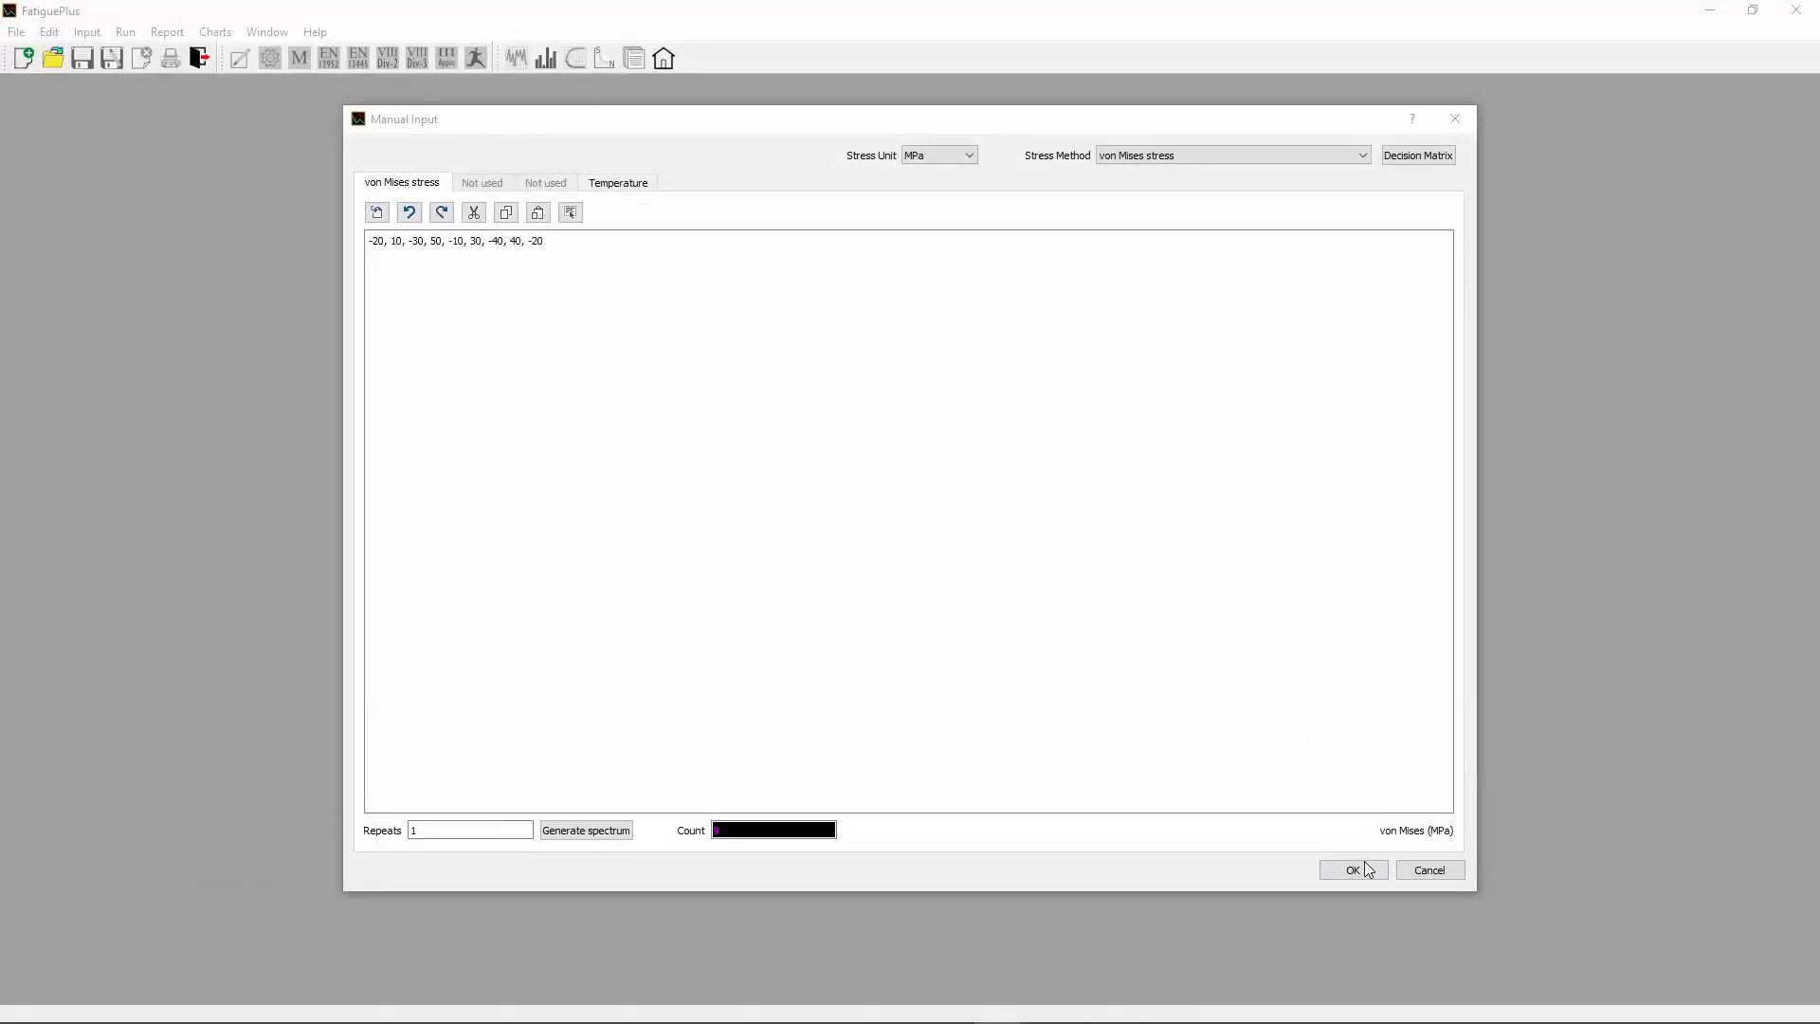
{"action": "left_click", "coordinate": [1354, 870]}
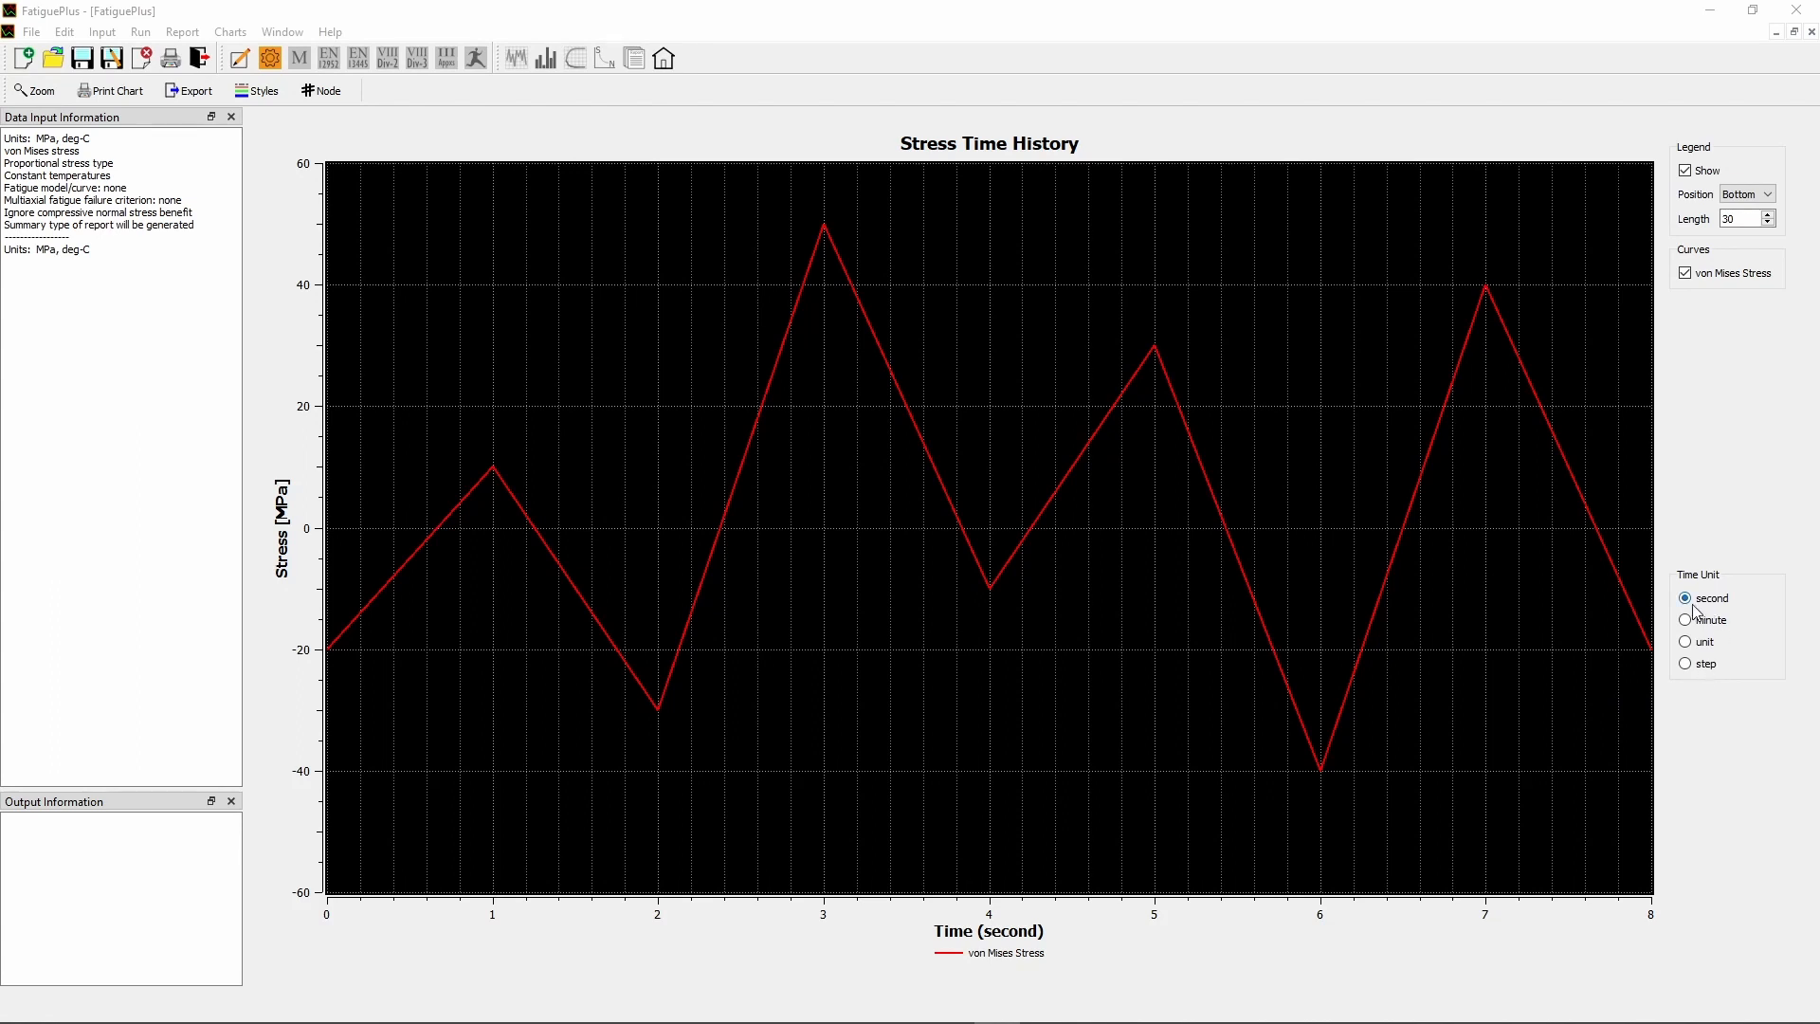
{"action": "left_click", "coordinate": [1687, 664]}
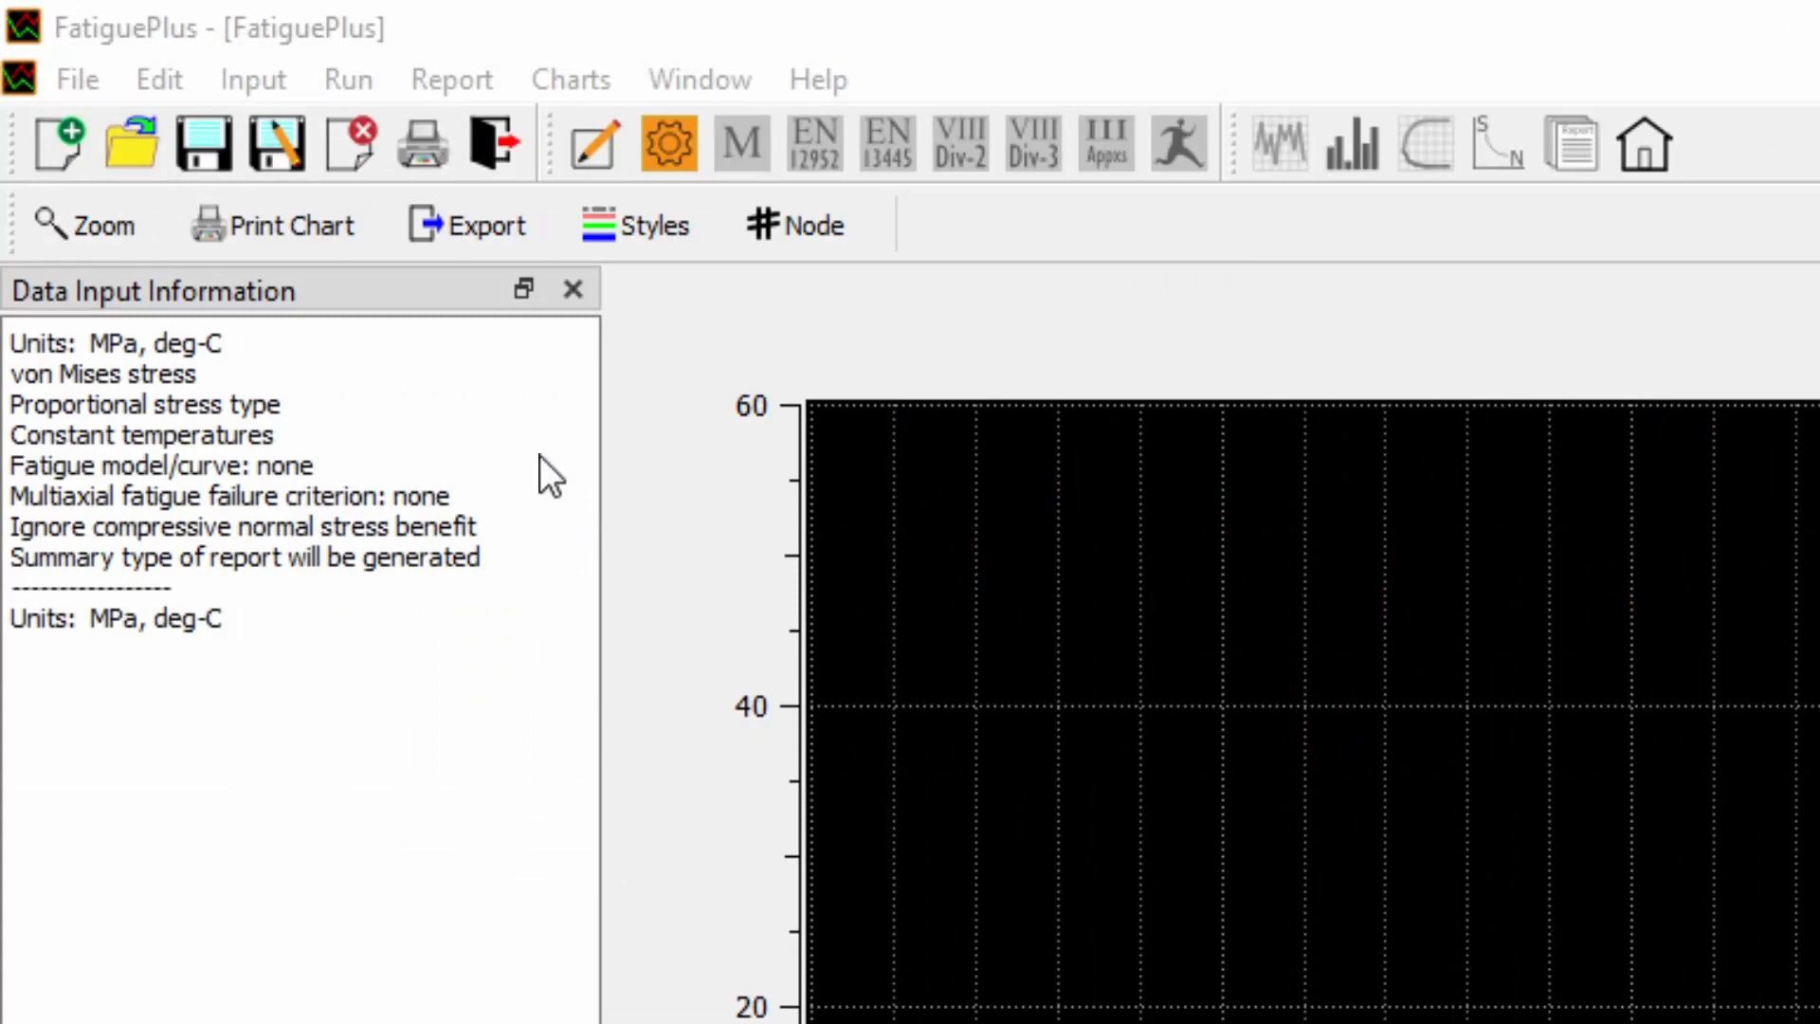
Step: In the project setup, choose the Basquin fatigue model with the Goodman mean stress criterion
{"action": "left_click", "coordinate": [668, 139]}
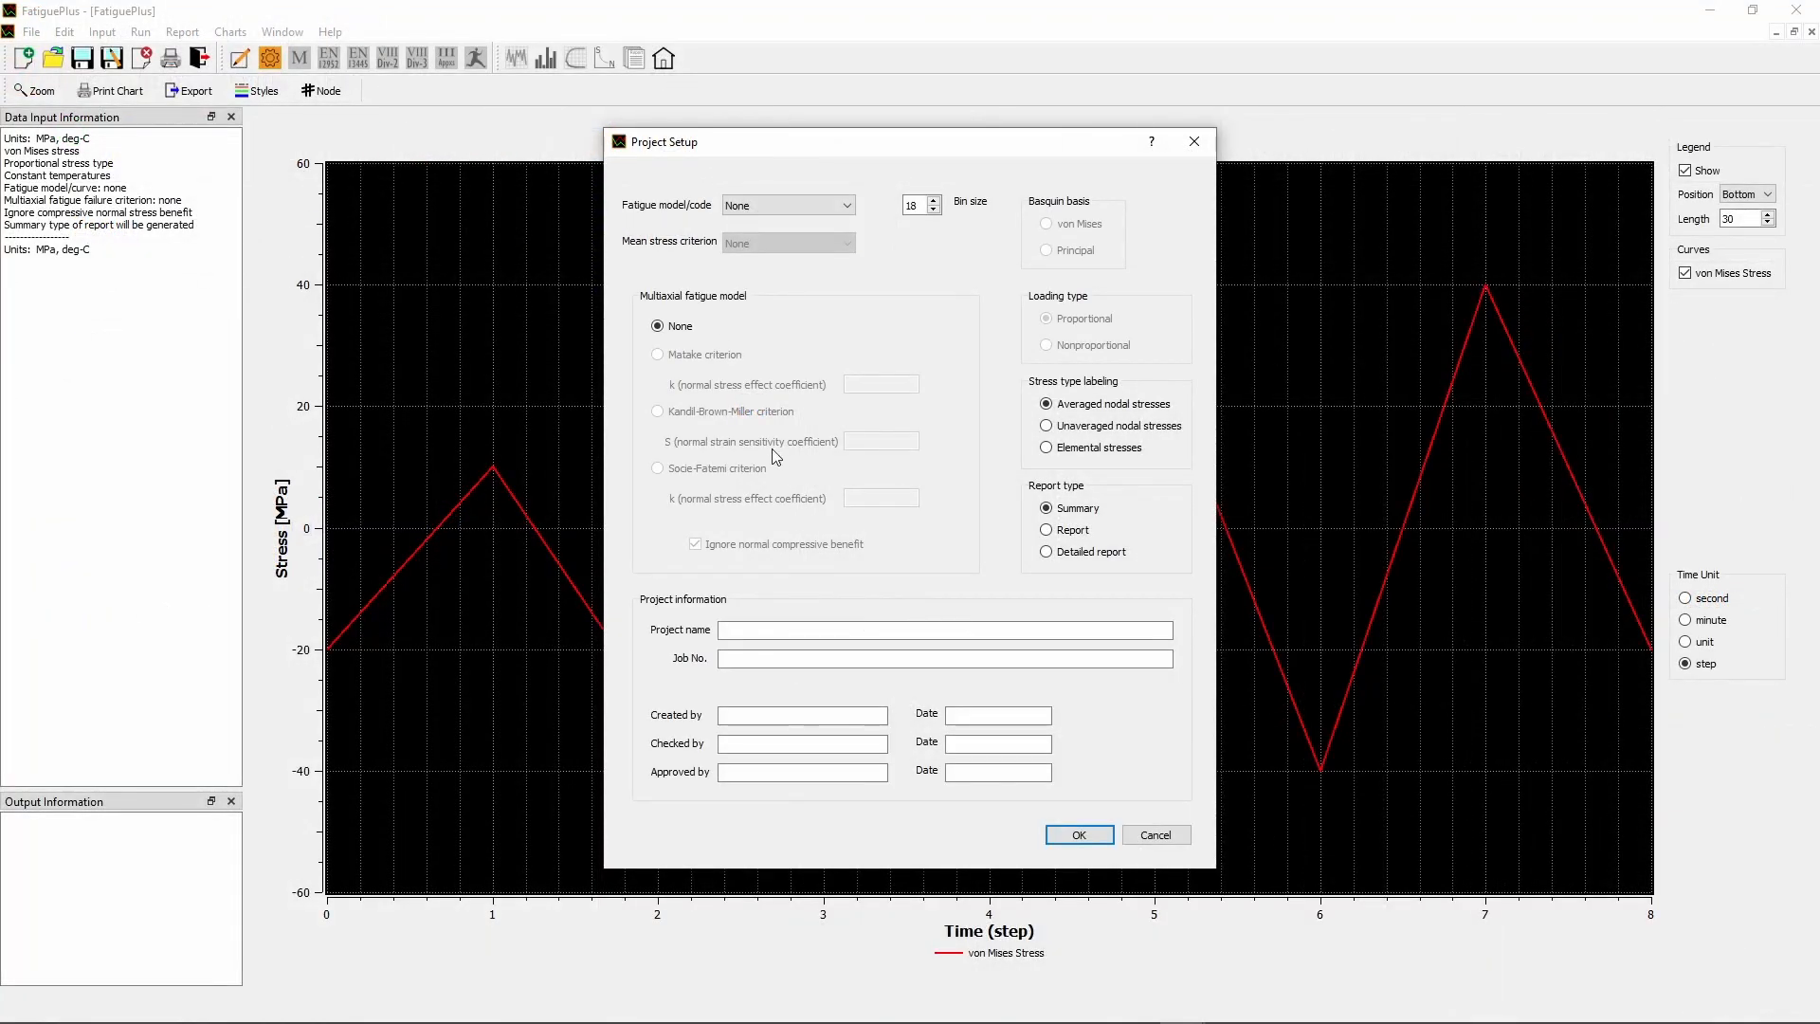
{"action": "left_click", "coordinate": [845, 207]}
{"action": "left_click", "coordinate": [816, 222]}
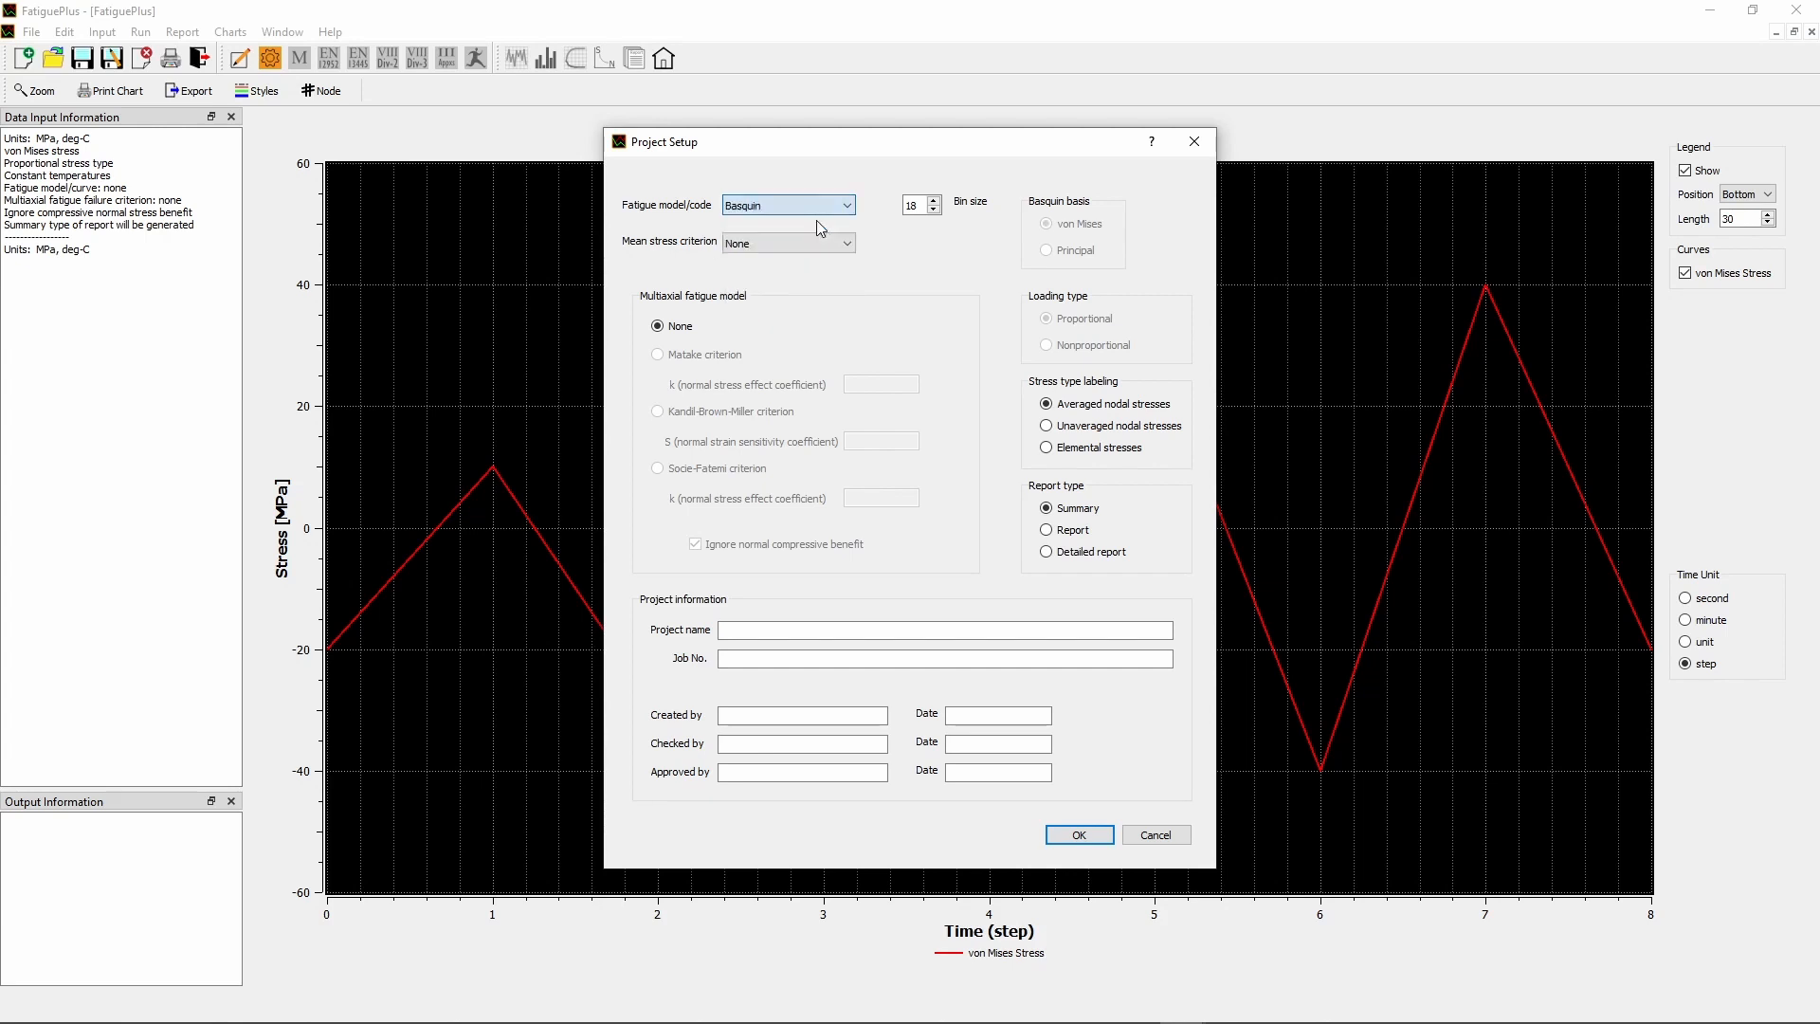
{"action": "left_click", "coordinate": [846, 243]}
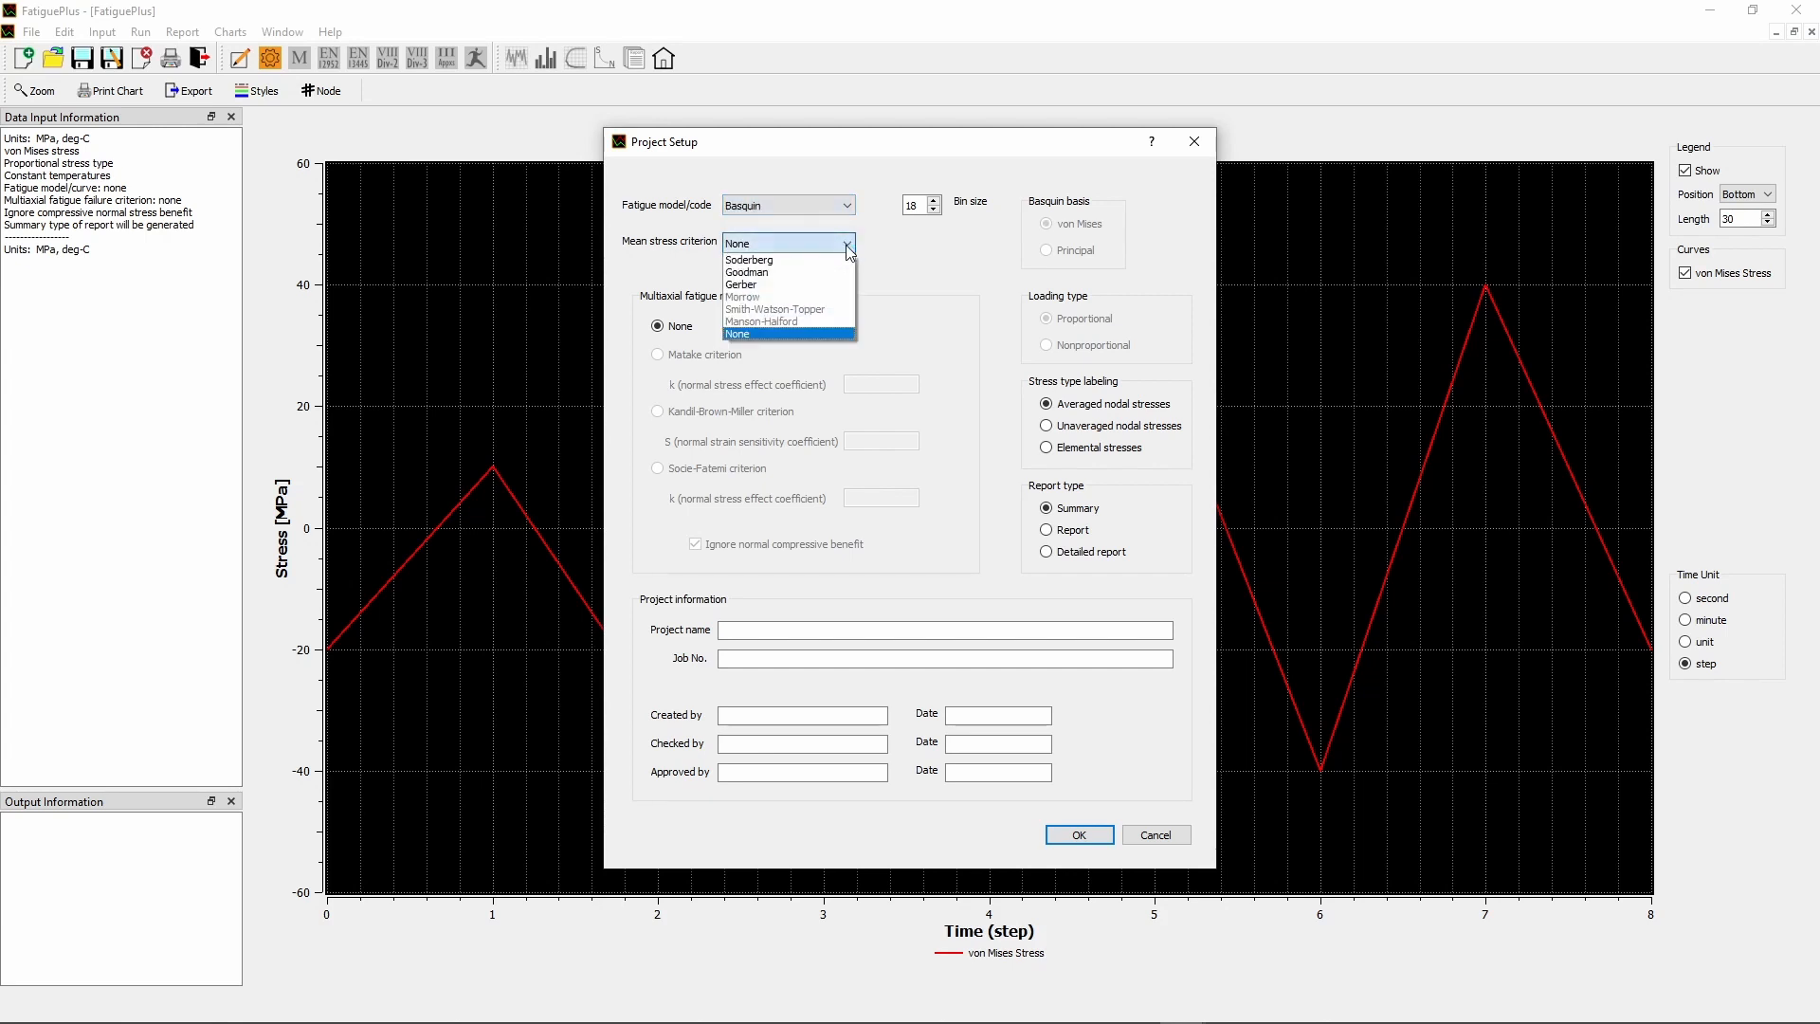
{"action": "left_click", "coordinate": [826, 273]}
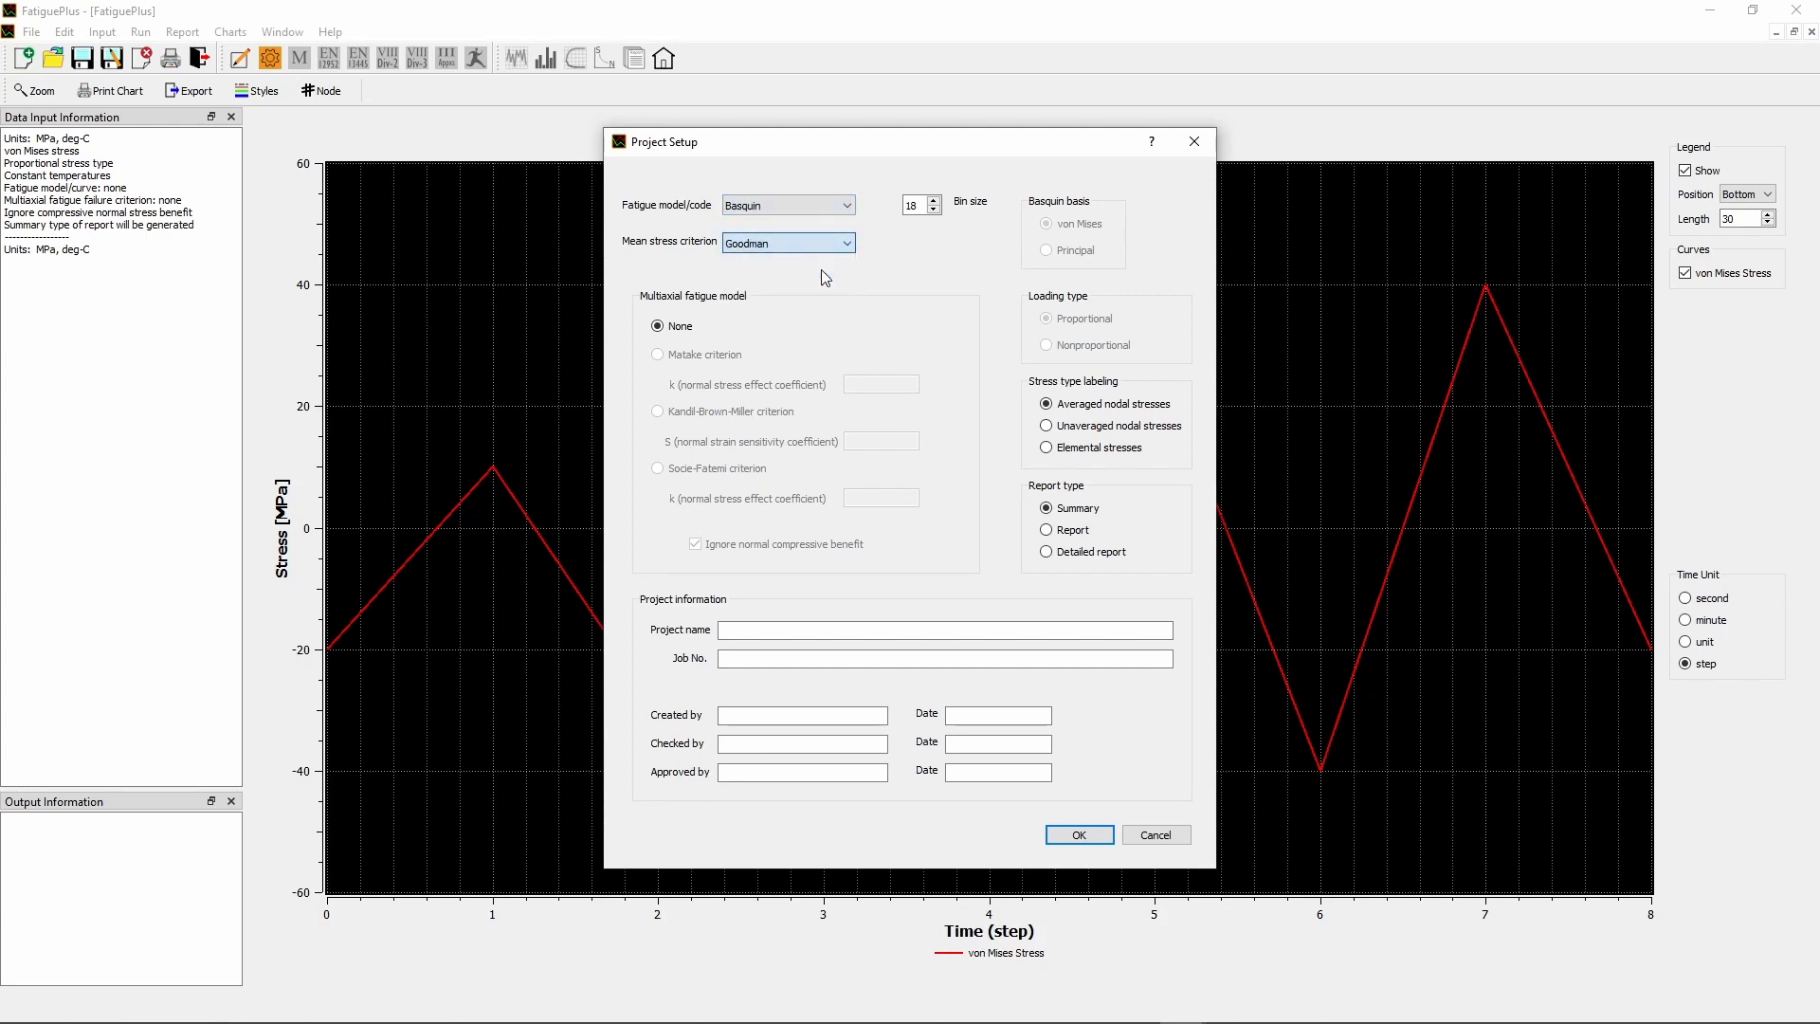
Step: Go over the bin size, stress type labeling and report type options, keeping the summary report, and accept the project setup
{"action": "left_click", "coordinate": [934, 201]}
{"action": "left_click", "coordinate": [935, 202]}
{"action": "left_click", "coordinate": [935, 210]}
{"action": "left_click", "coordinate": [935, 210]}
{"action": "left_click", "coordinate": [1048, 426]}
{"action": "left_click", "coordinate": [1046, 448]}
{"action": "left_click", "coordinate": [1049, 531]}
{"action": "left_click", "coordinate": [1080, 836]}
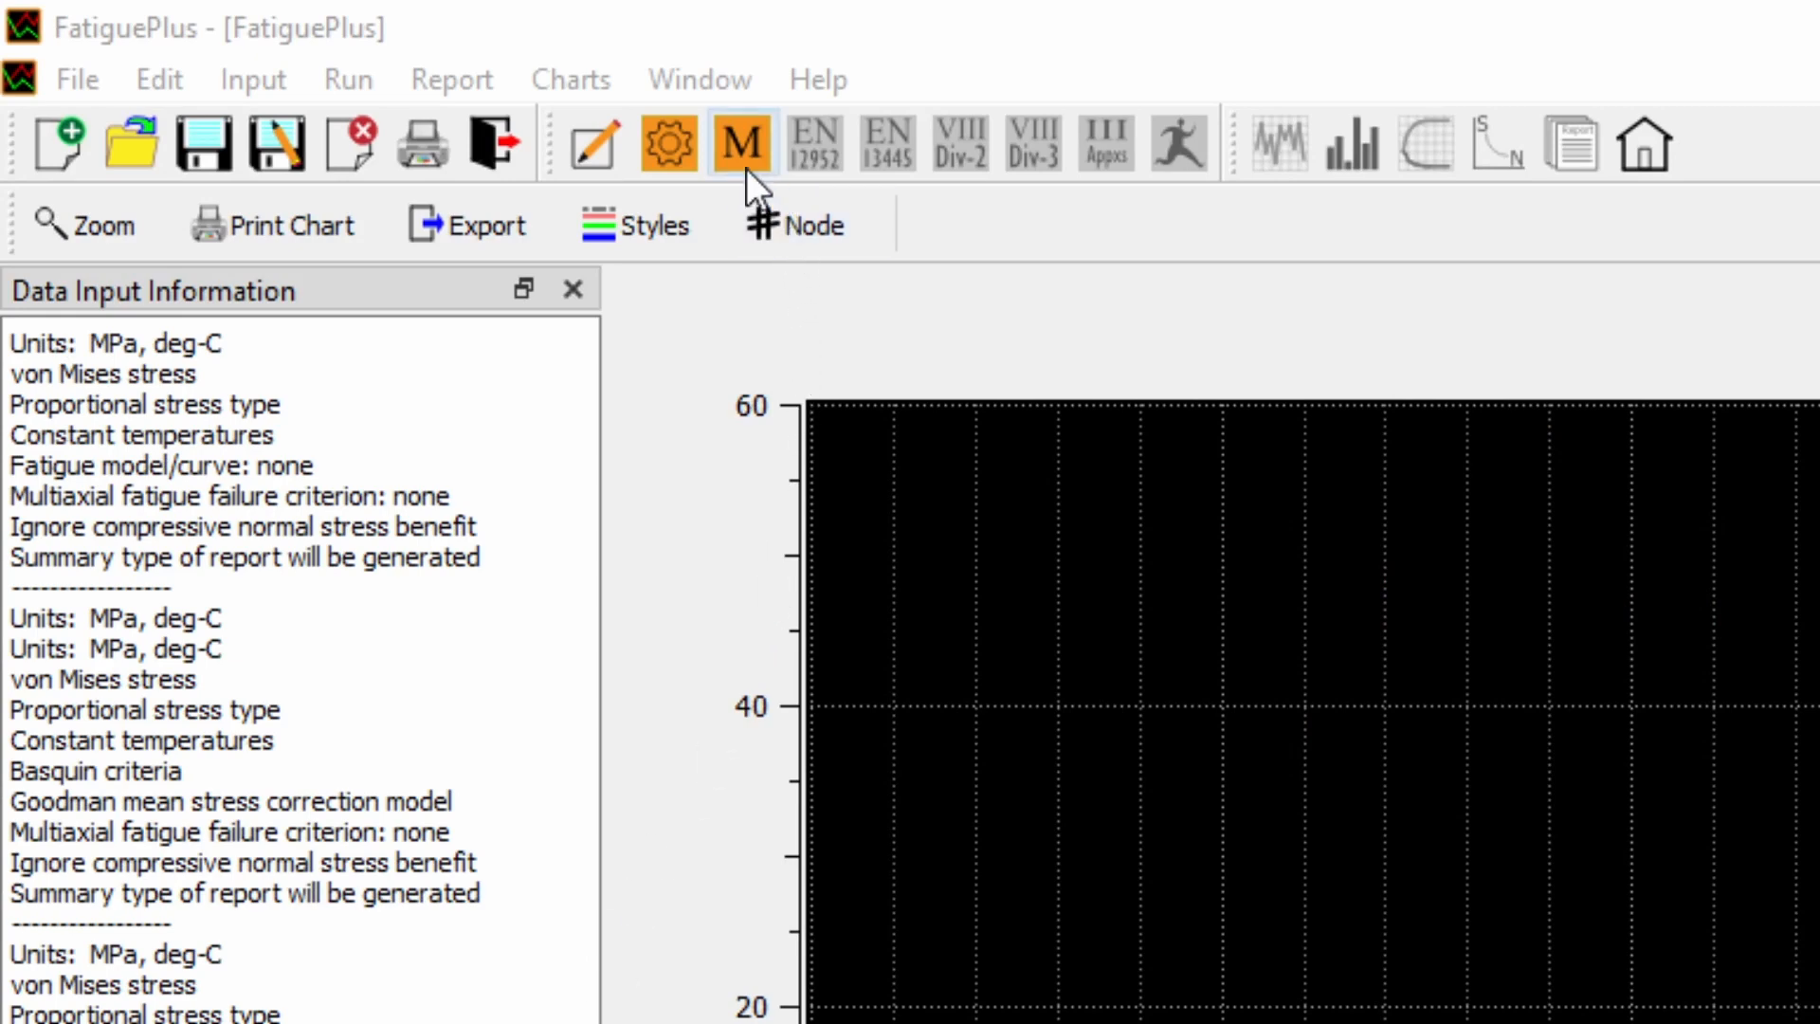
Step: Select ASTM A36 as the fatigue material and plot its fatigue curve for a brief check
{"action": "left_click", "coordinate": [738, 148]}
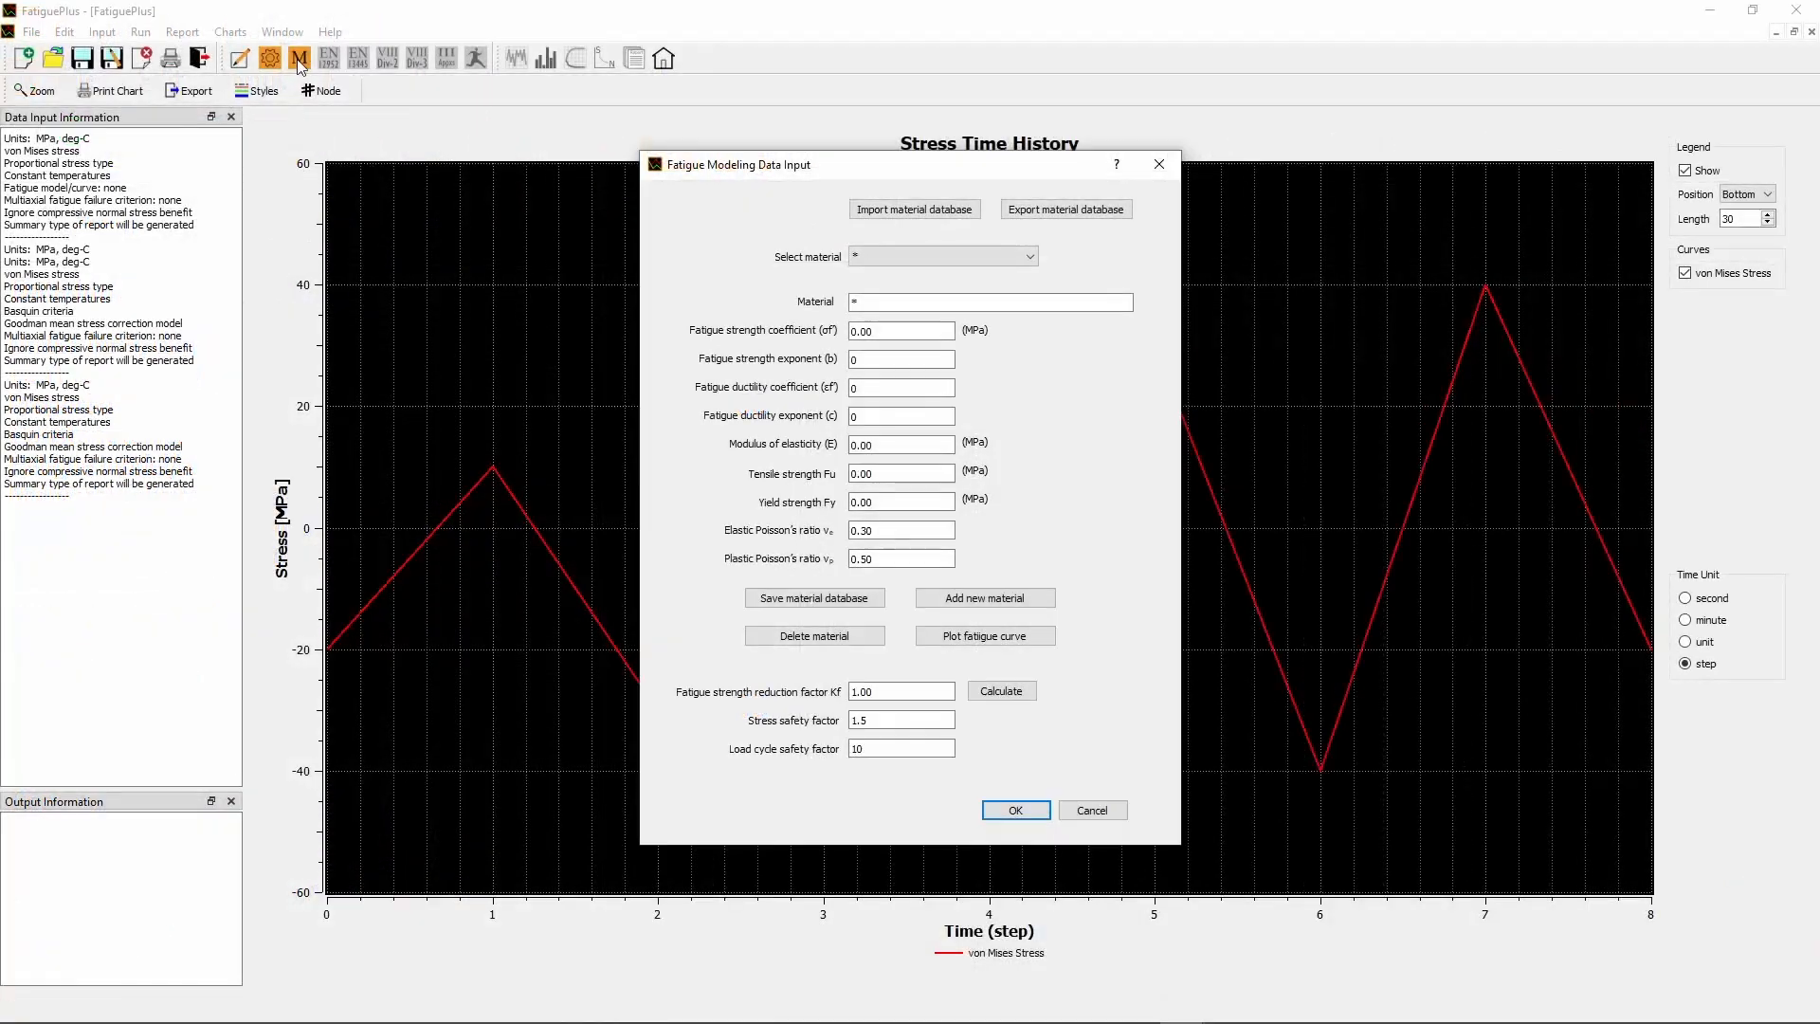
{"action": "left_click", "coordinate": [1031, 258]}
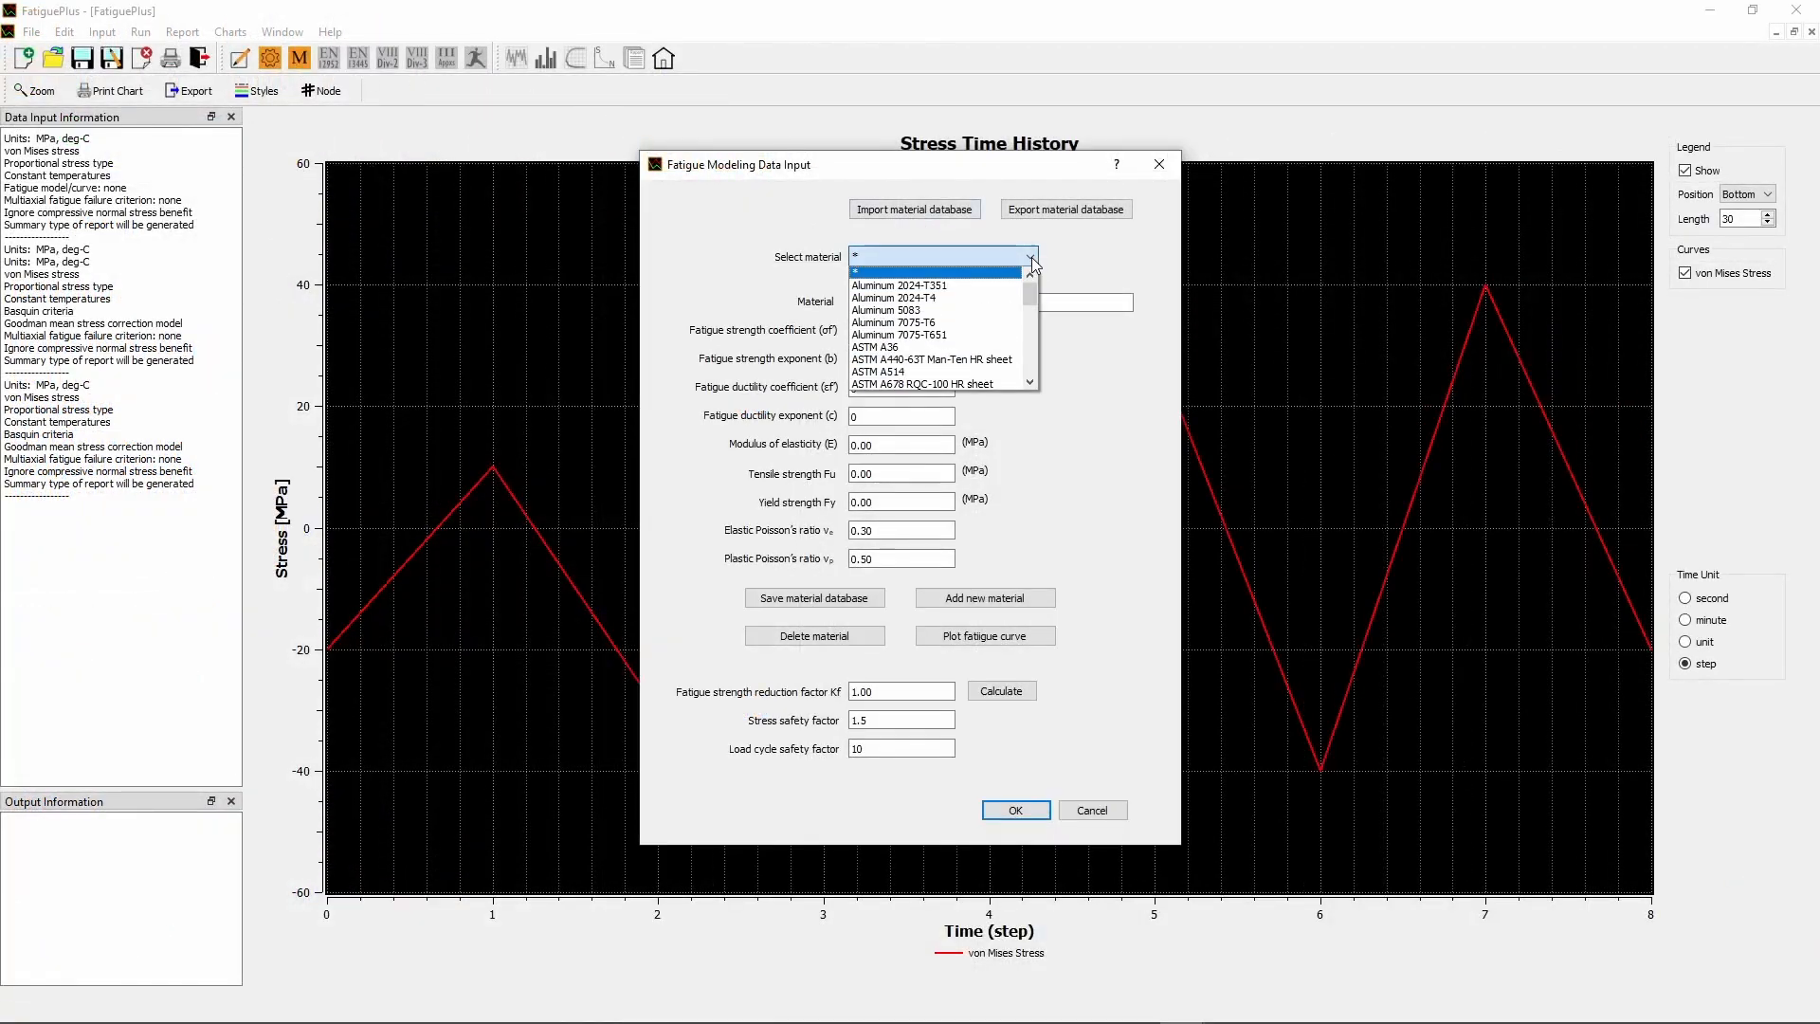
{"action": "left_click", "coordinate": [946, 347]}
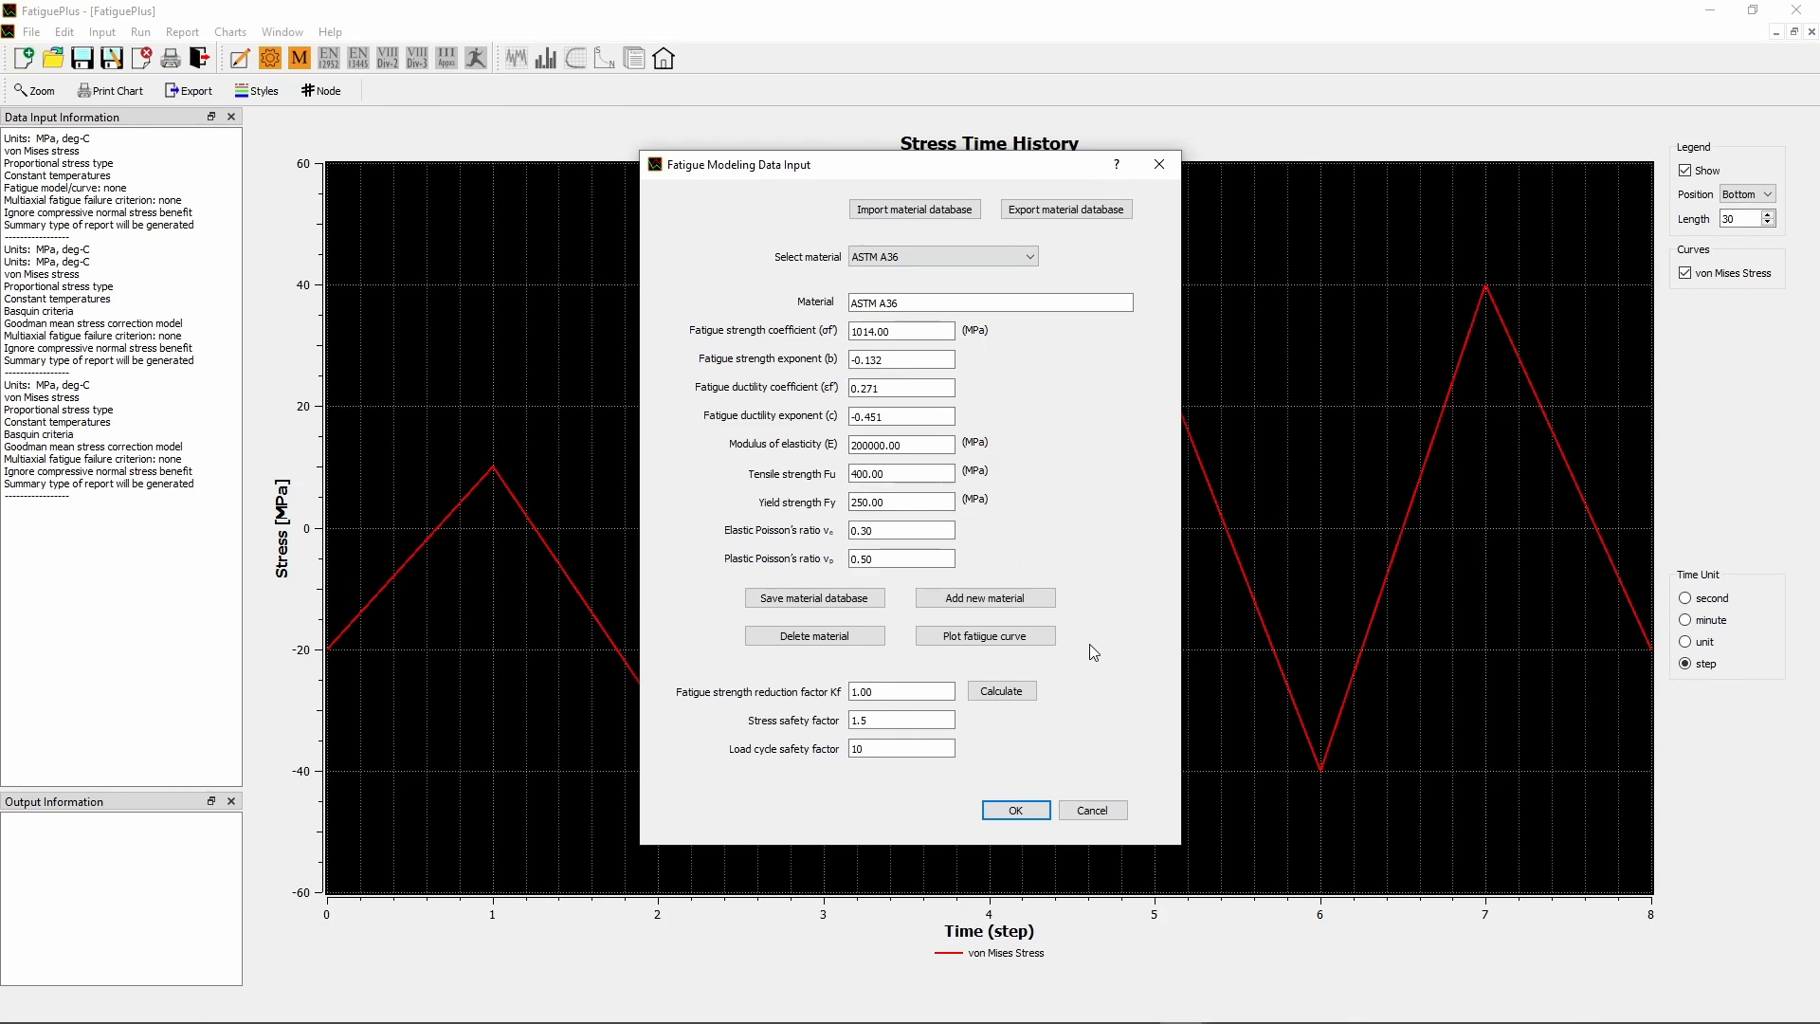
{"action": "left_click", "coordinate": [983, 642]}
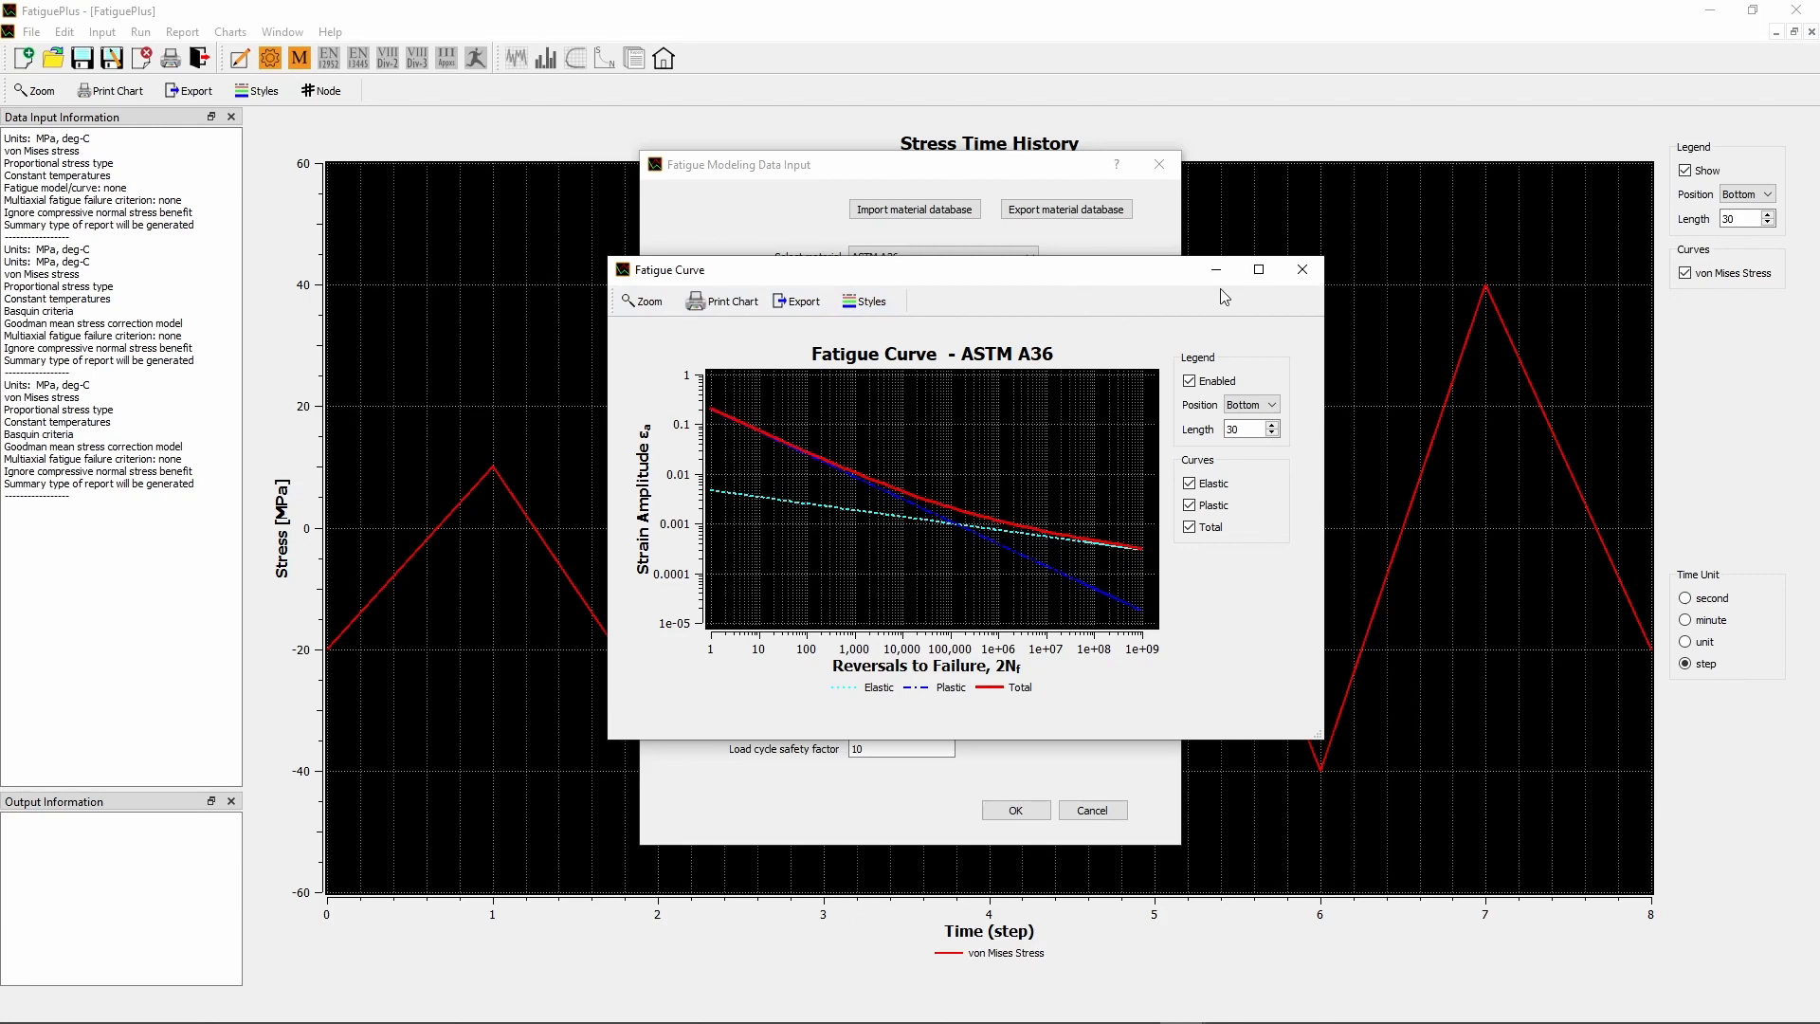
{"action": "left_click", "coordinate": [1305, 274]}
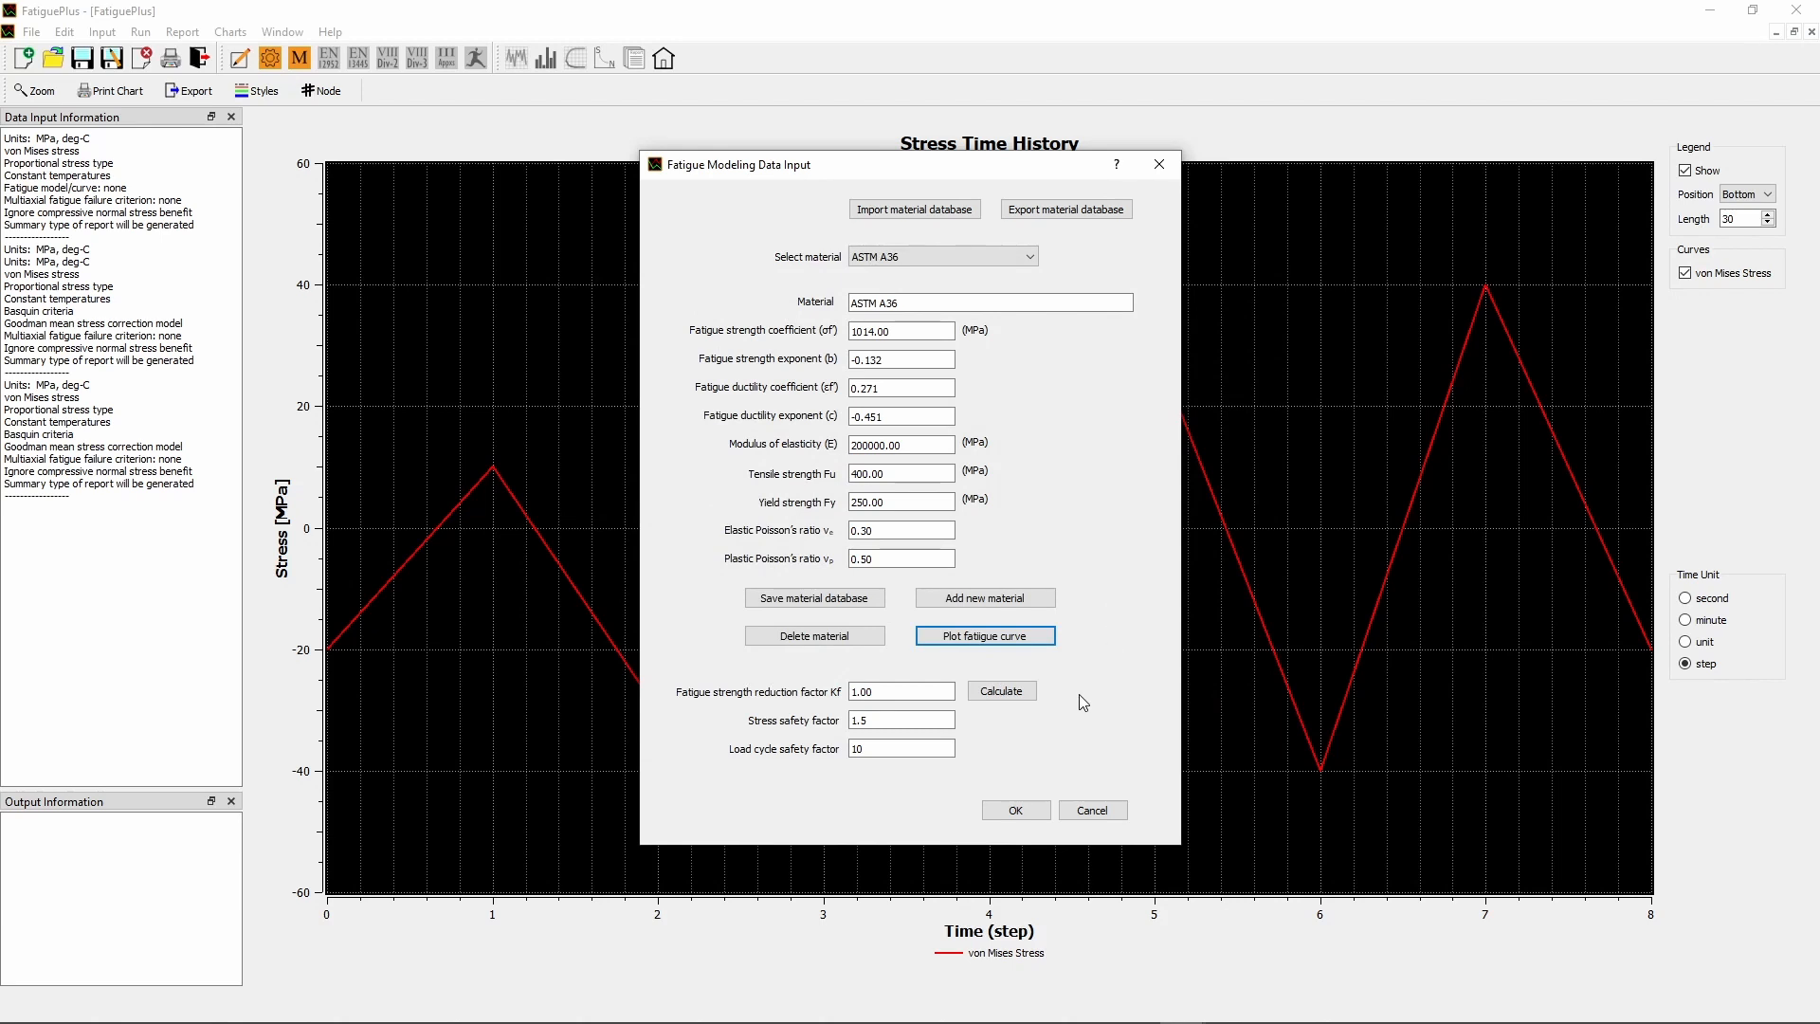
Step: Set the corrosive environment factor Cc to 0.90 in the fatigue strength reduction factor calculator
{"action": "left_click", "coordinate": [1001, 692]}
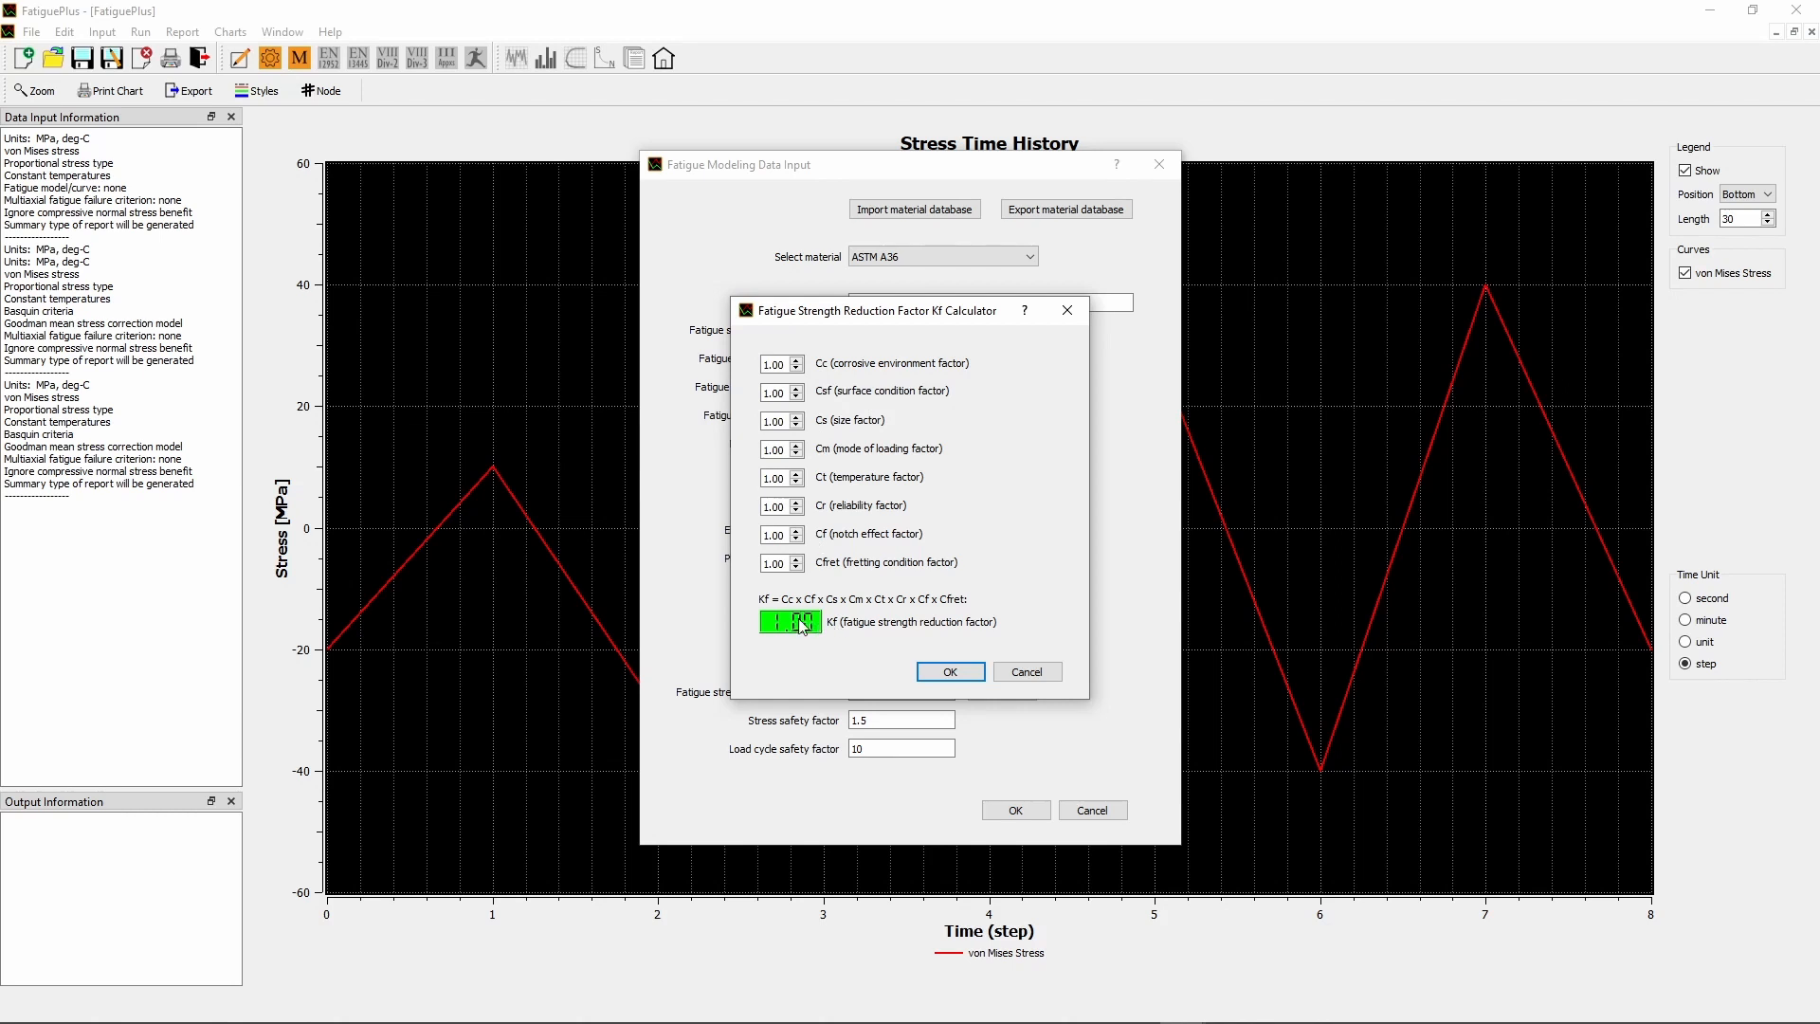
{"action": "left_click", "coordinate": [798, 368]}
{"action": "left_click", "coordinate": [797, 369]}
Step: Set the notch effect factor Cf to 0.70, apply the calculated Kf and accept the fatigue modeling data
{"action": "left_click", "coordinate": [796, 539]}
{"action": "left_click", "coordinate": [797, 539]}
{"action": "left_click", "coordinate": [796, 539]}
{"action": "left_click", "coordinate": [796, 539]}
{"action": "left_click", "coordinate": [796, 539]}
{"action": "left_click", "coordinate": [796, 539]}
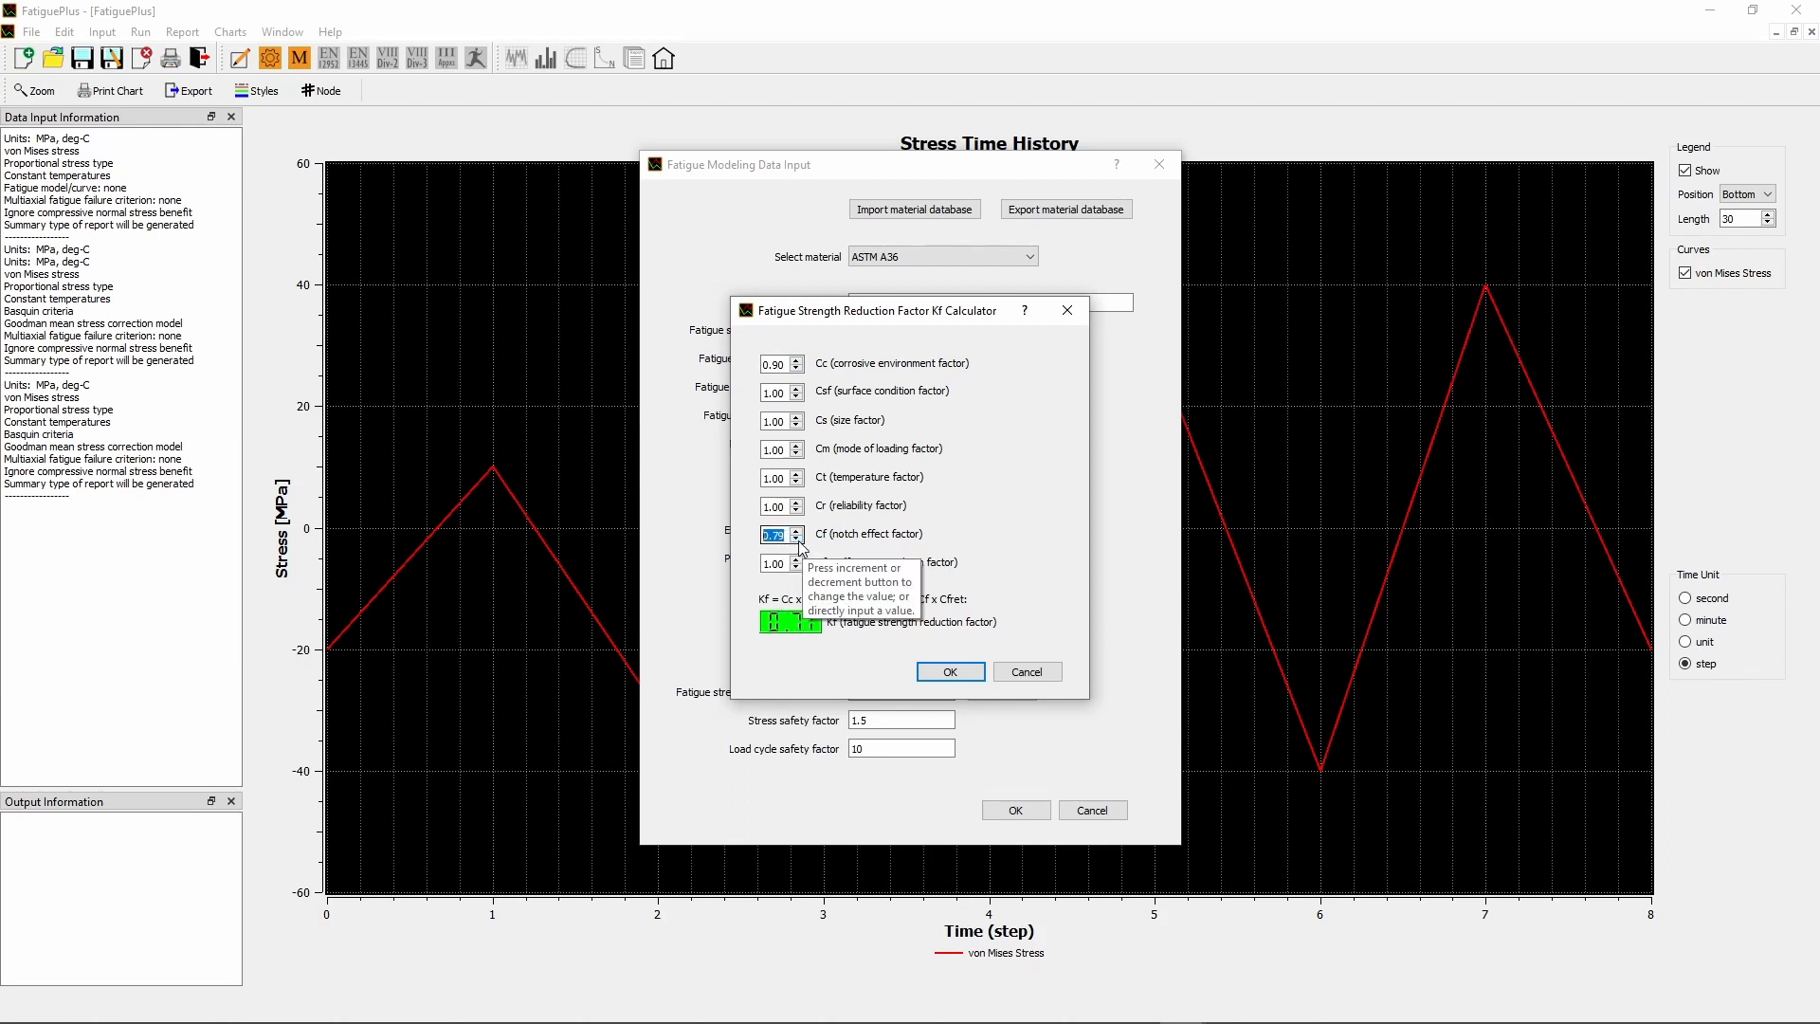
{"action": "left_click", "coordinate": [799, 540]}
{"action": "left_click", "coordinate": [799, 539]}
{"action": "left_click", "coordinate": [798, 541]}
{"action": "left_click", "coordinate": [798, 540]}
{"action": "left_click", "coordinate": [798, 540]}
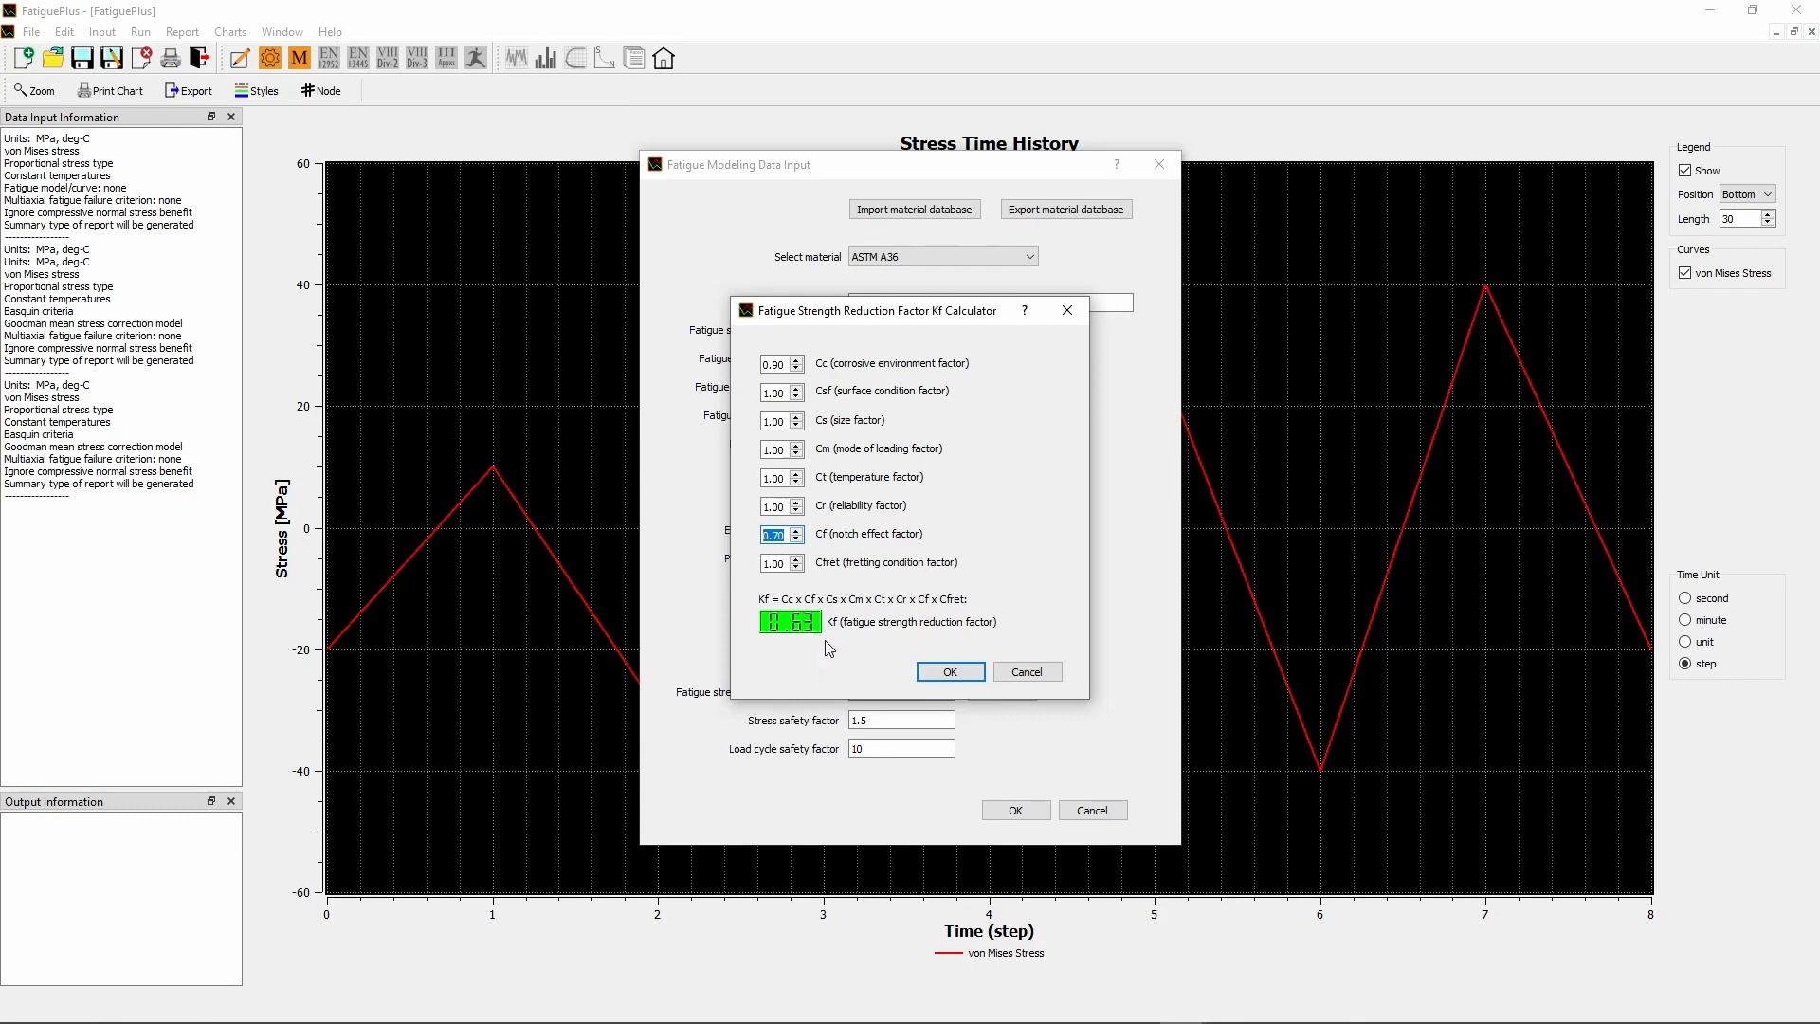
{"action": "left_click", "coordinate": [948, 673]}
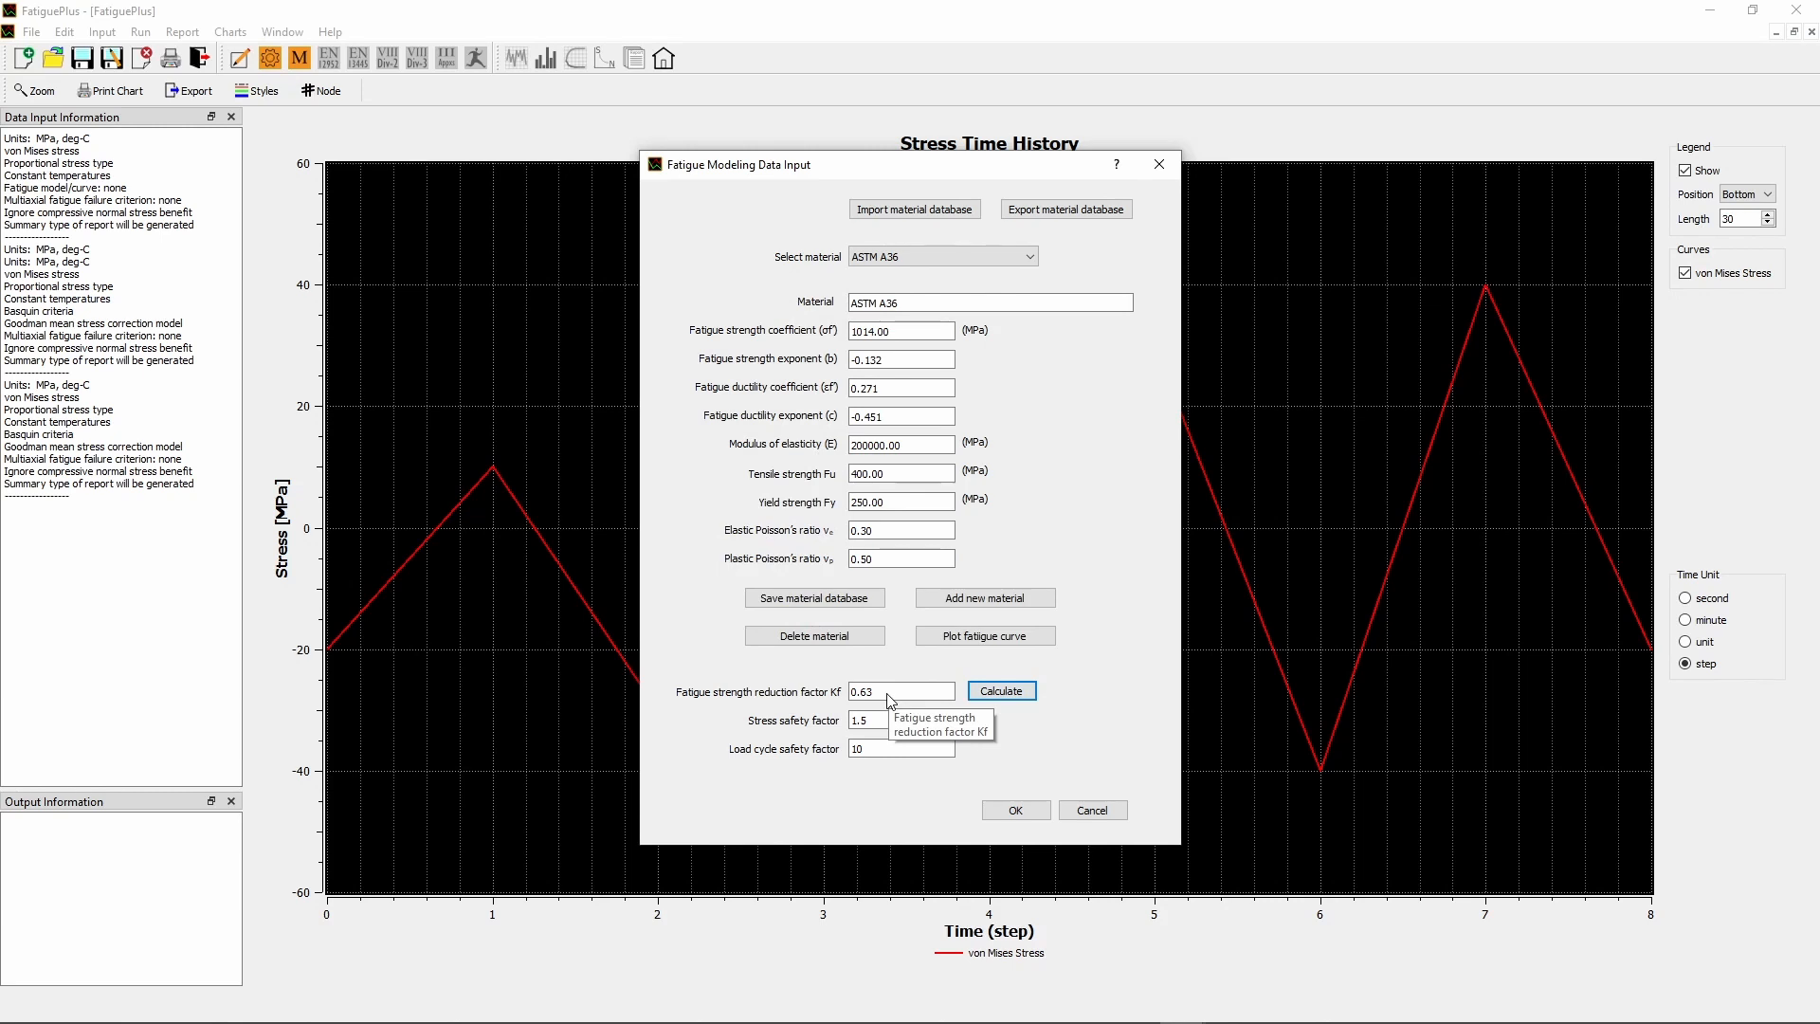
{"action": "left_click", "coordinate": [1016, 809]}
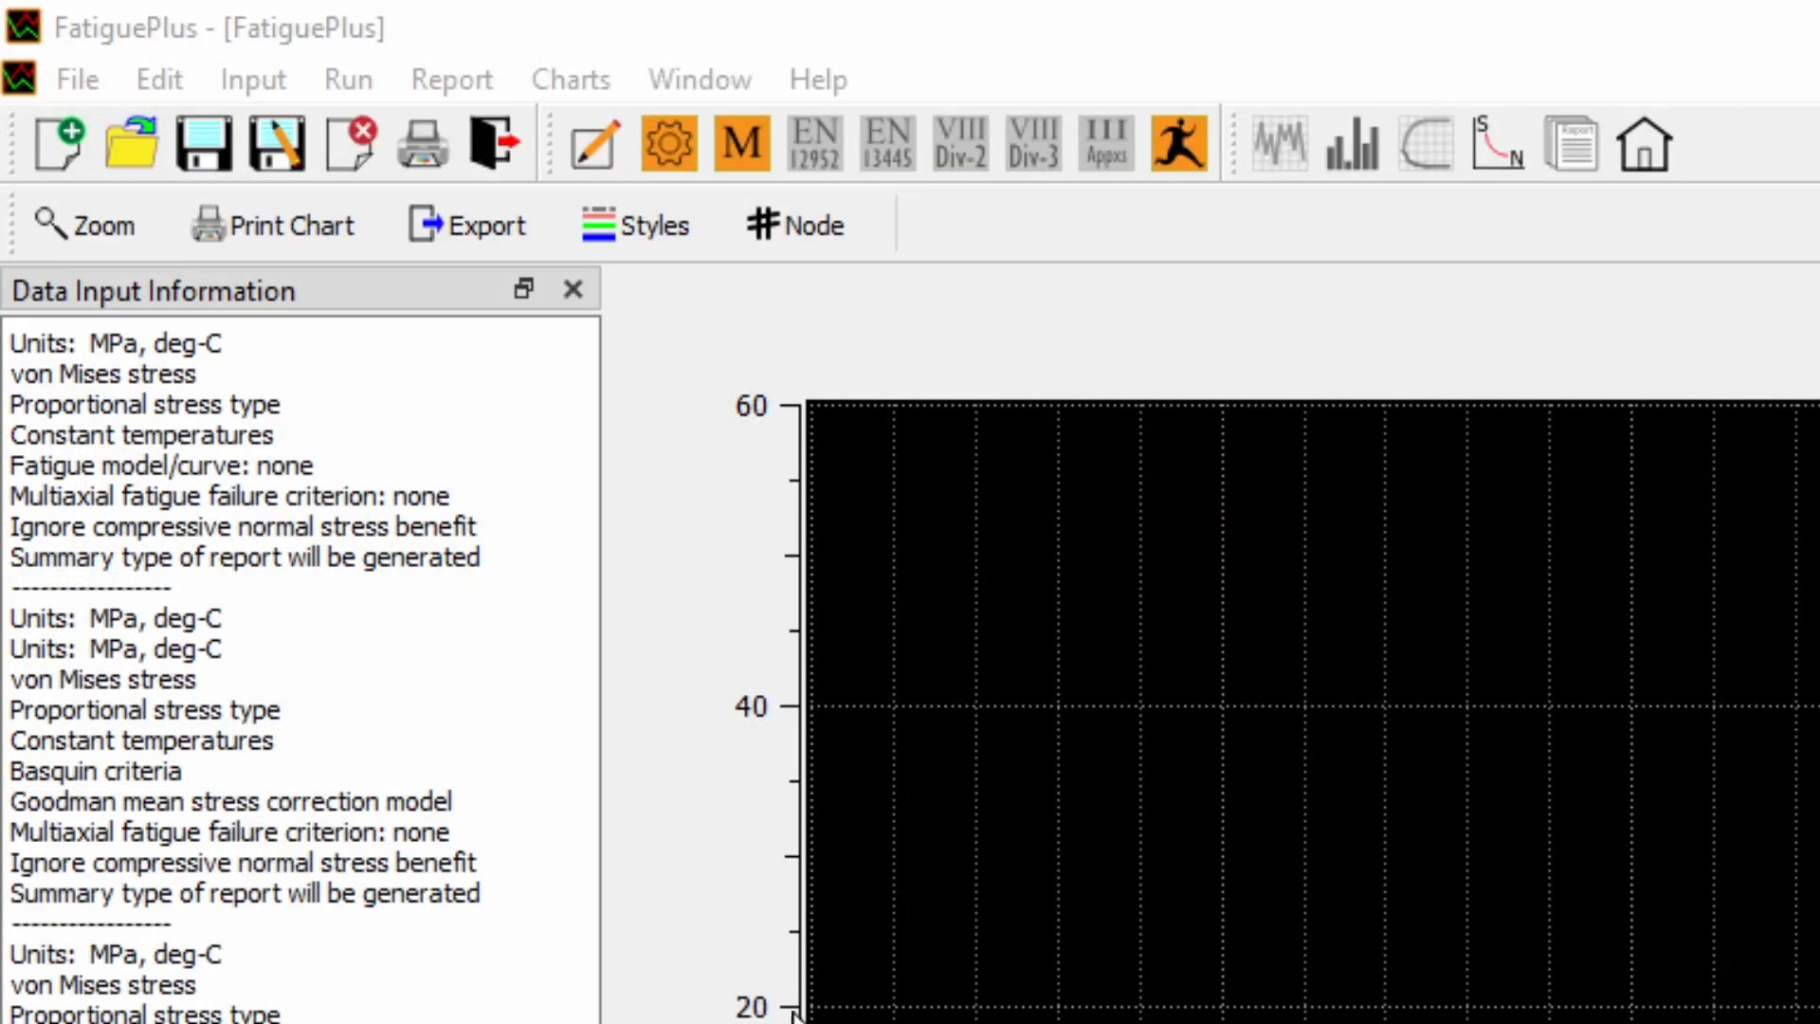
Step: Run the fatigue life analysis and read through its PDF report down to the damage ratios and fatigue life
{"action": "left_click", "coordinate": [1179, 142]}
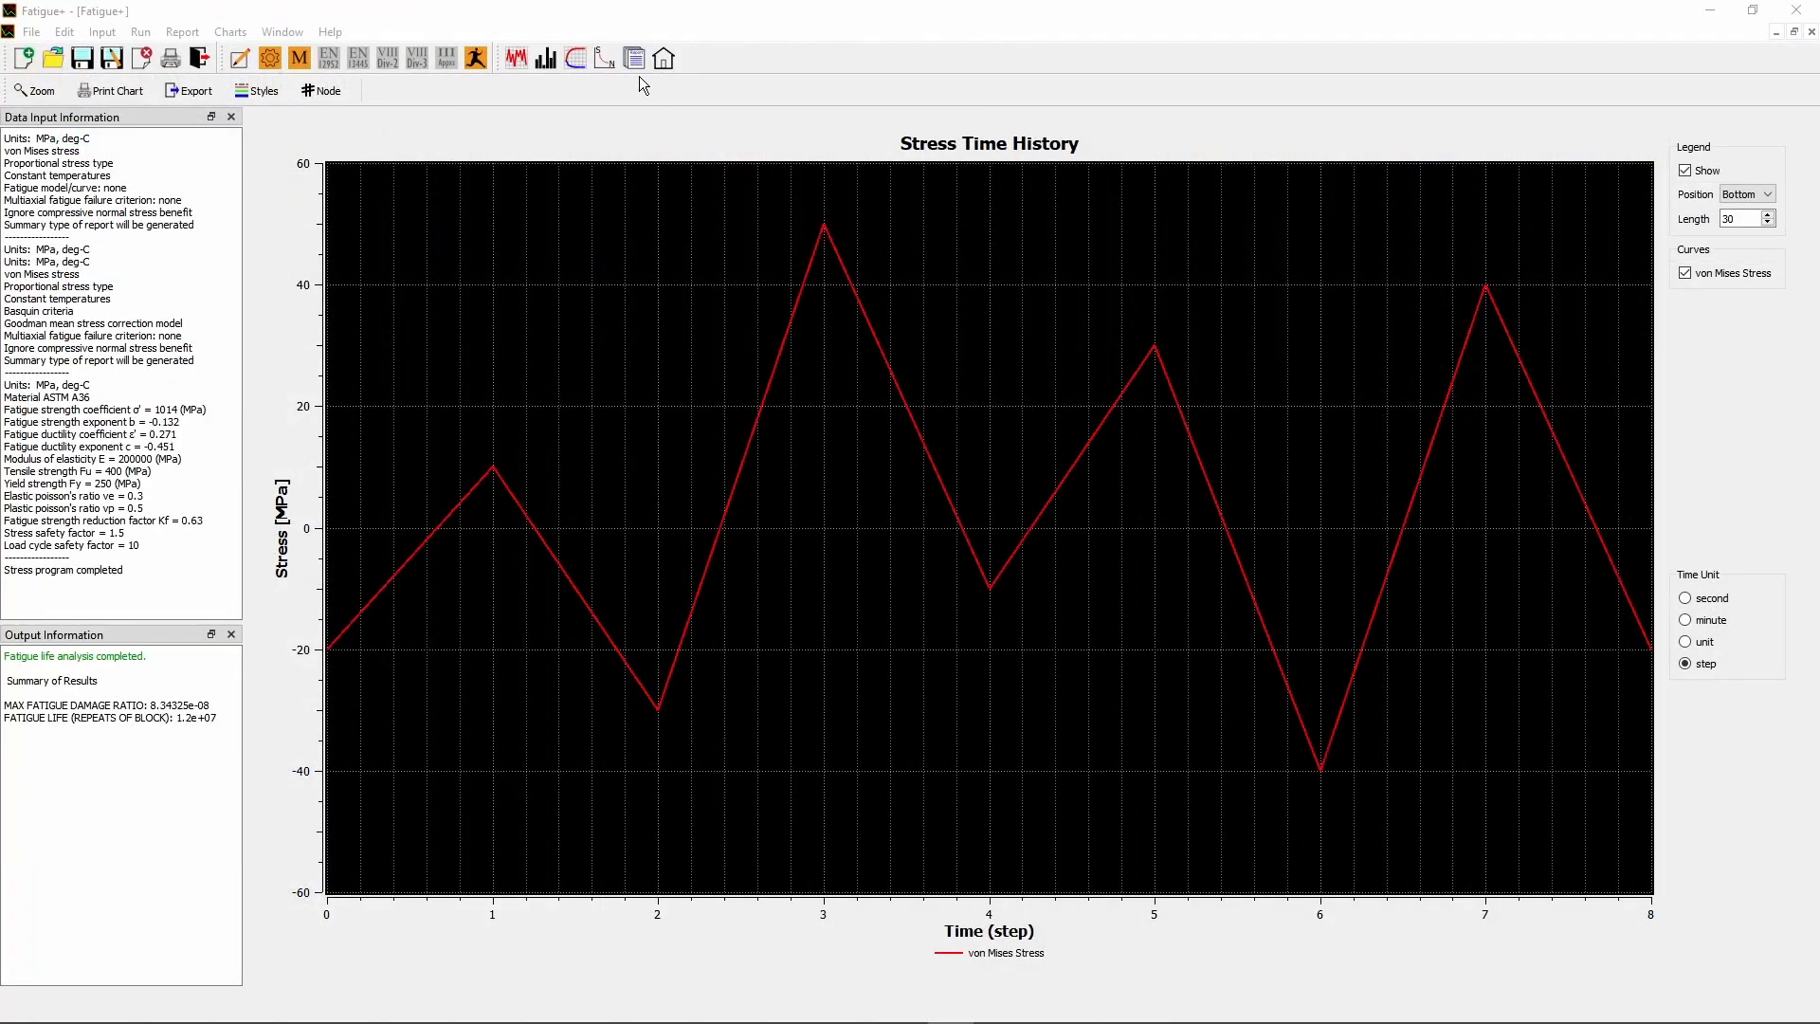
{"action": "left_click", "coordinate": [634, 59]}
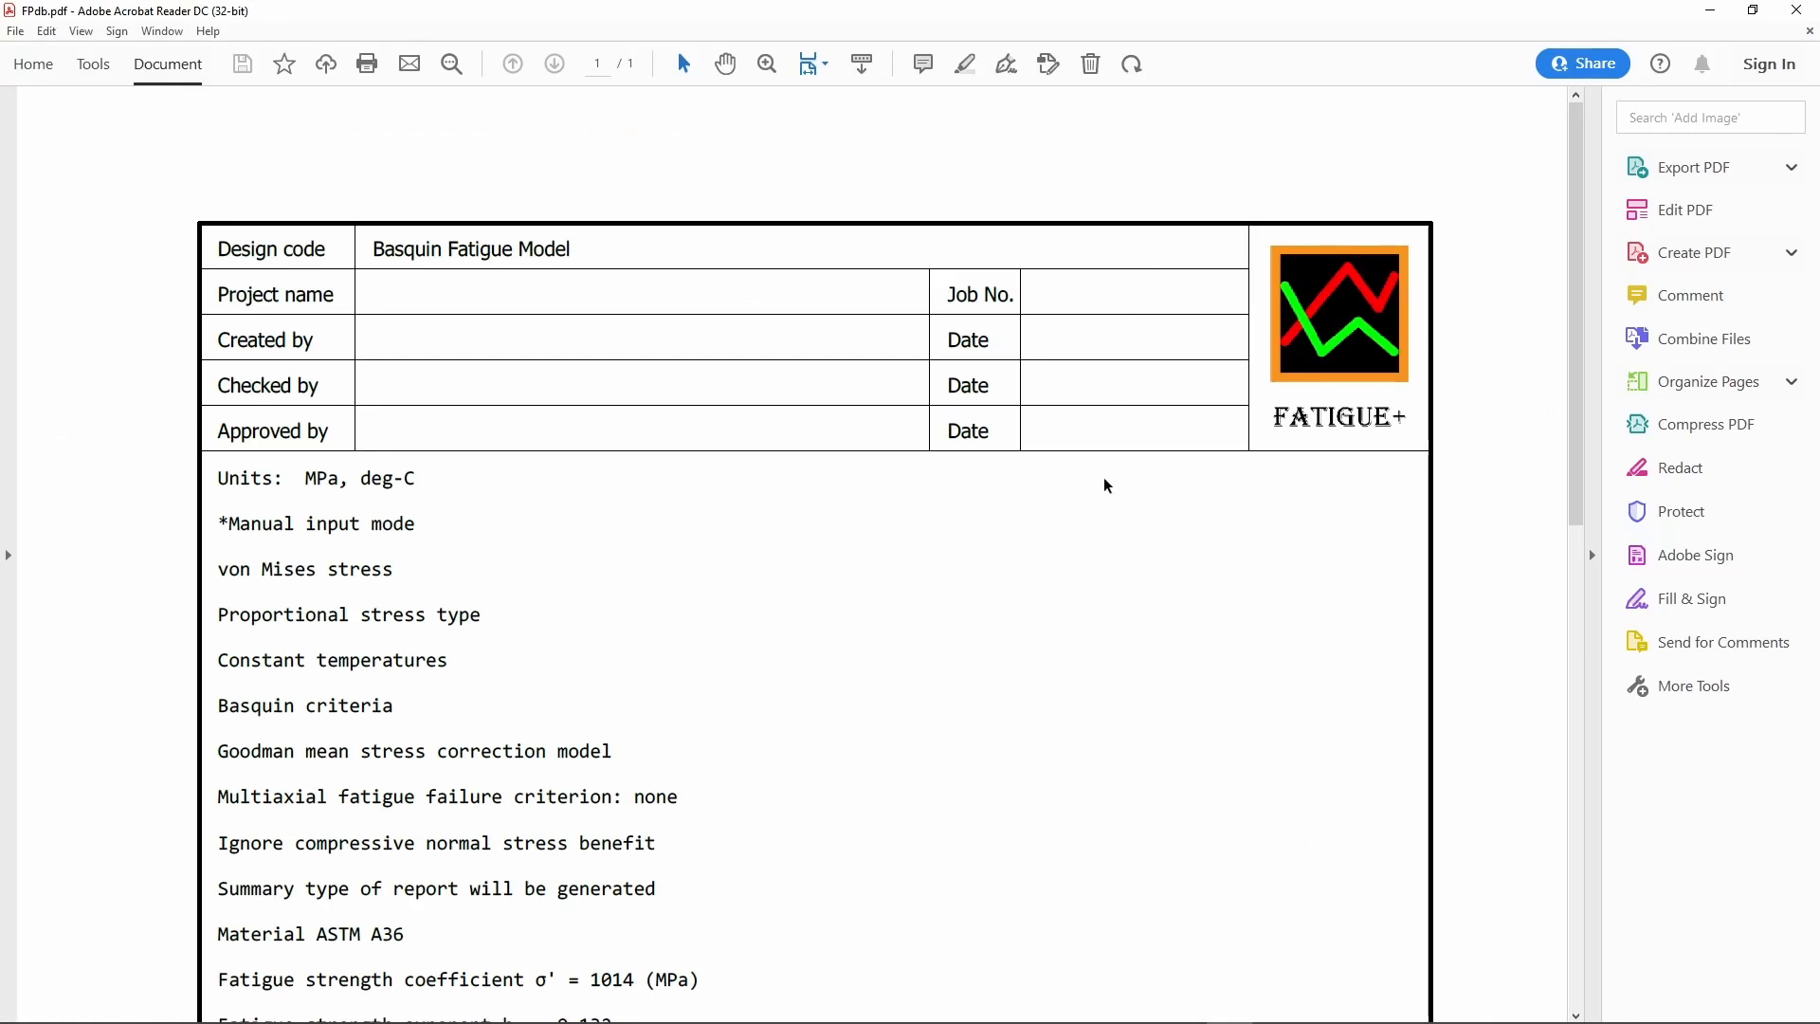
{"action": "scroll", "coordinate": [1105, 487], "scroll_direction": "down", "scroll_amount": 3}
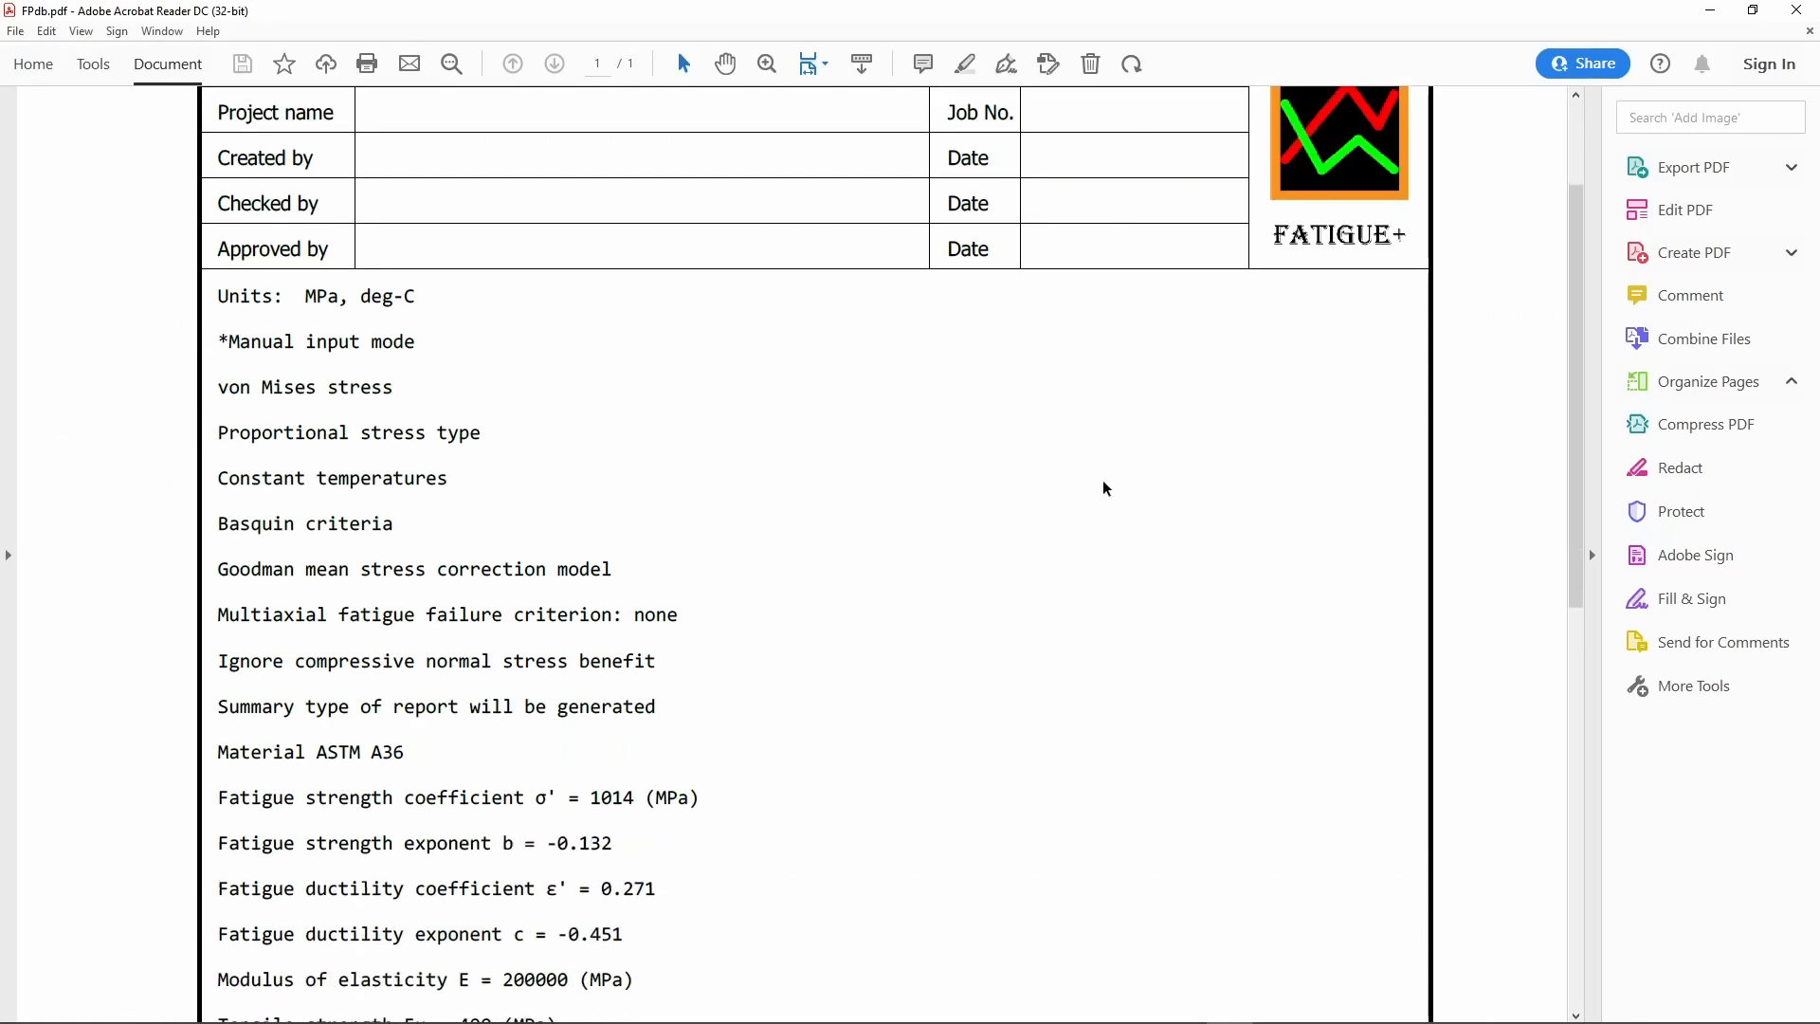
{"action": "scroll", "coordinate": [1106, 487], "scroll_direction": "down", "scroll_amount": 4}
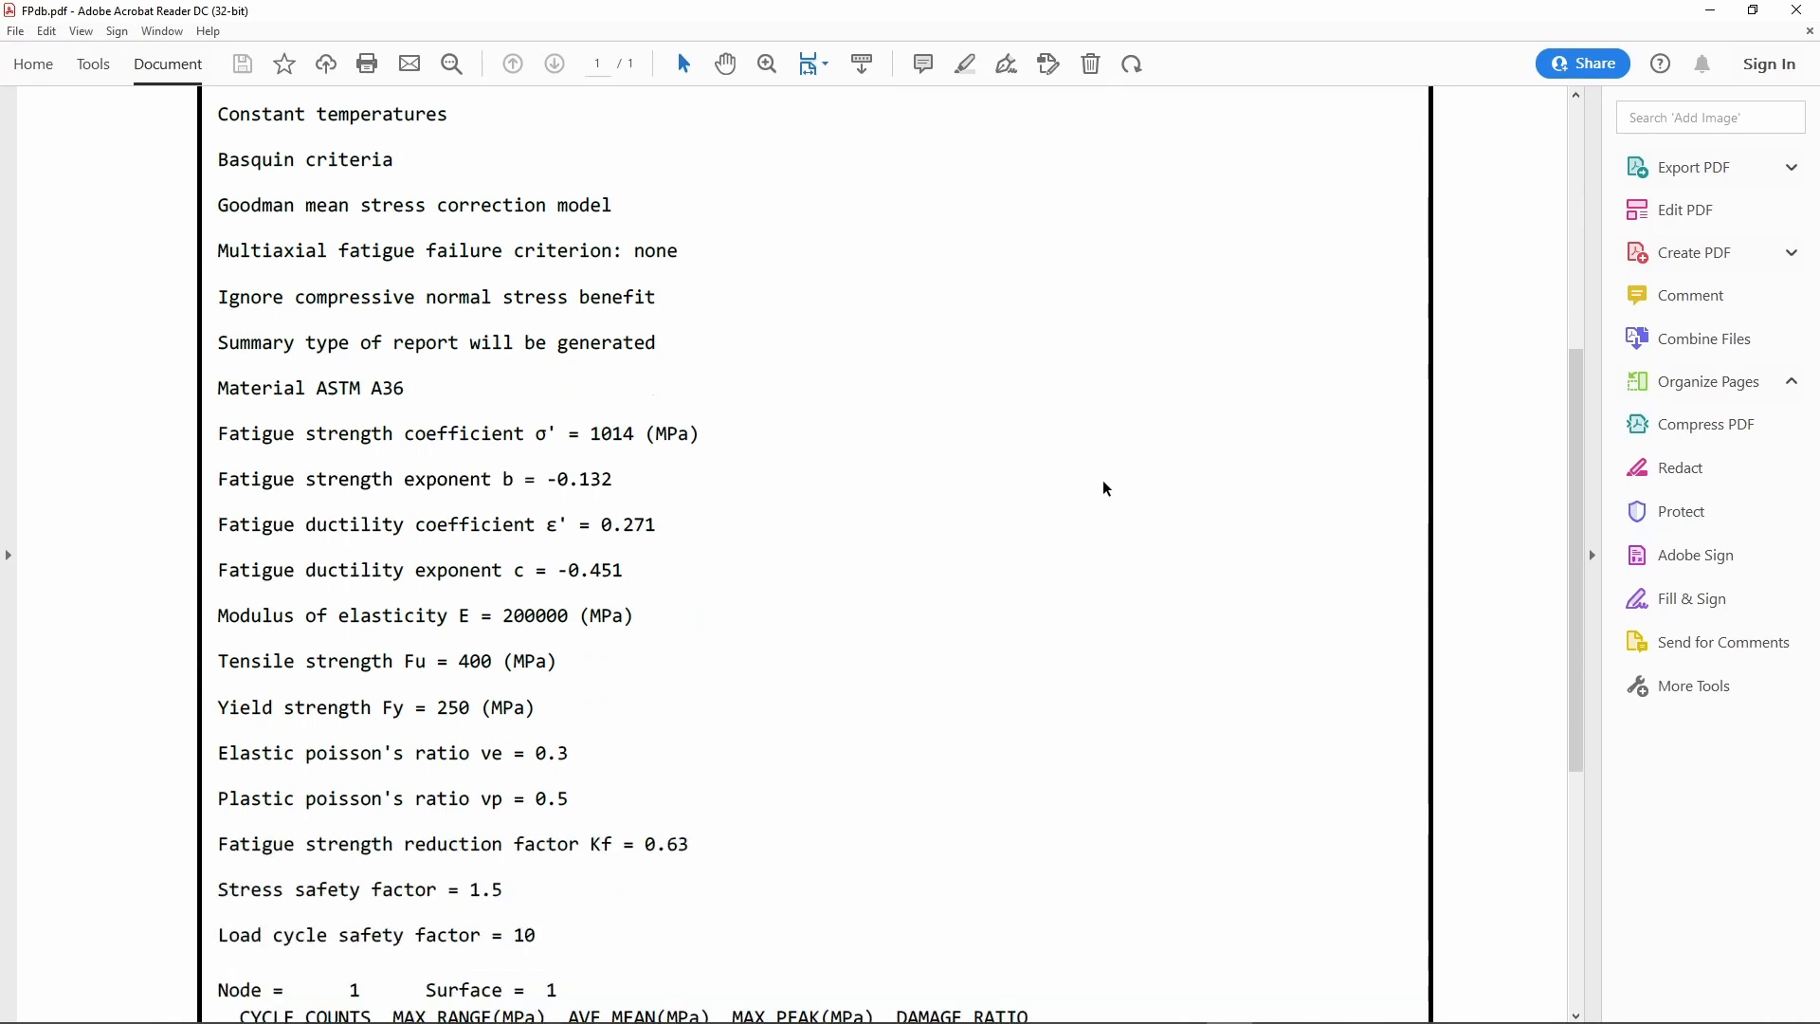
{"action": "scroll", "coordinate": [1106, 488], "scroll_direction": "down", "scroll_amount": 3}
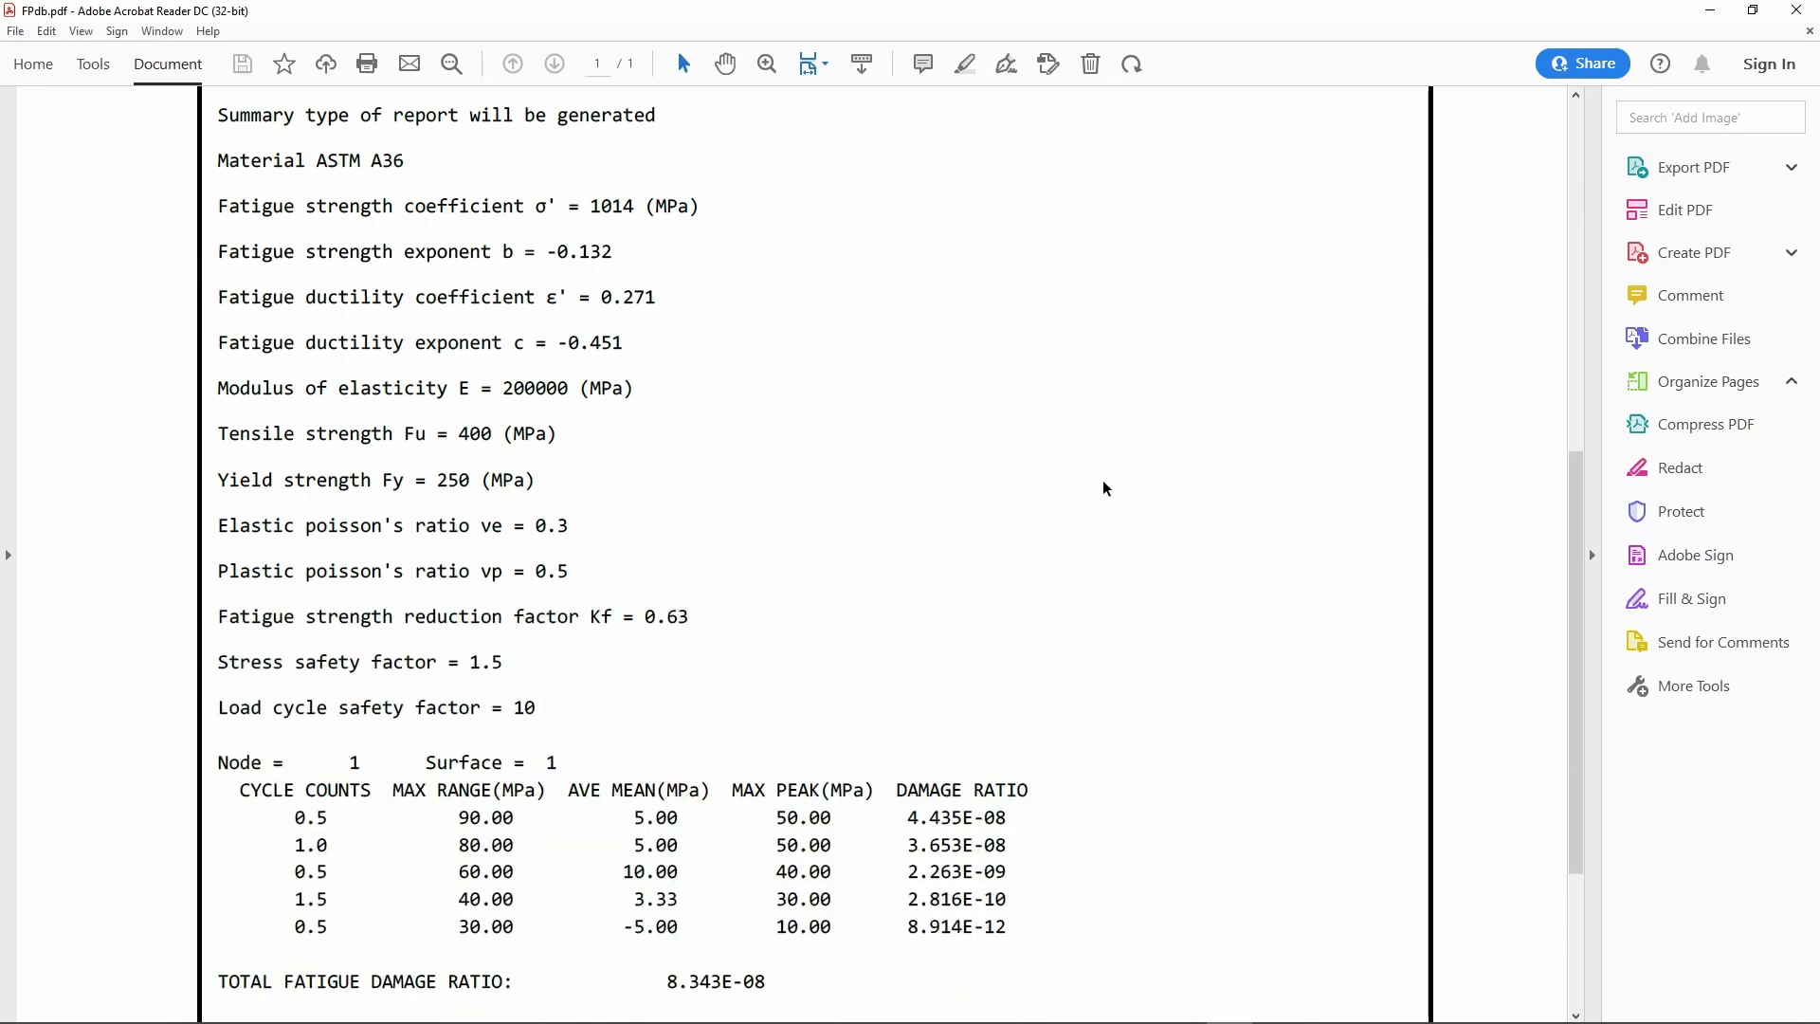
{"action": "scroll", "coordinate": [1105, 487], "scroll_direction": "down", "scroll_amount": 2}
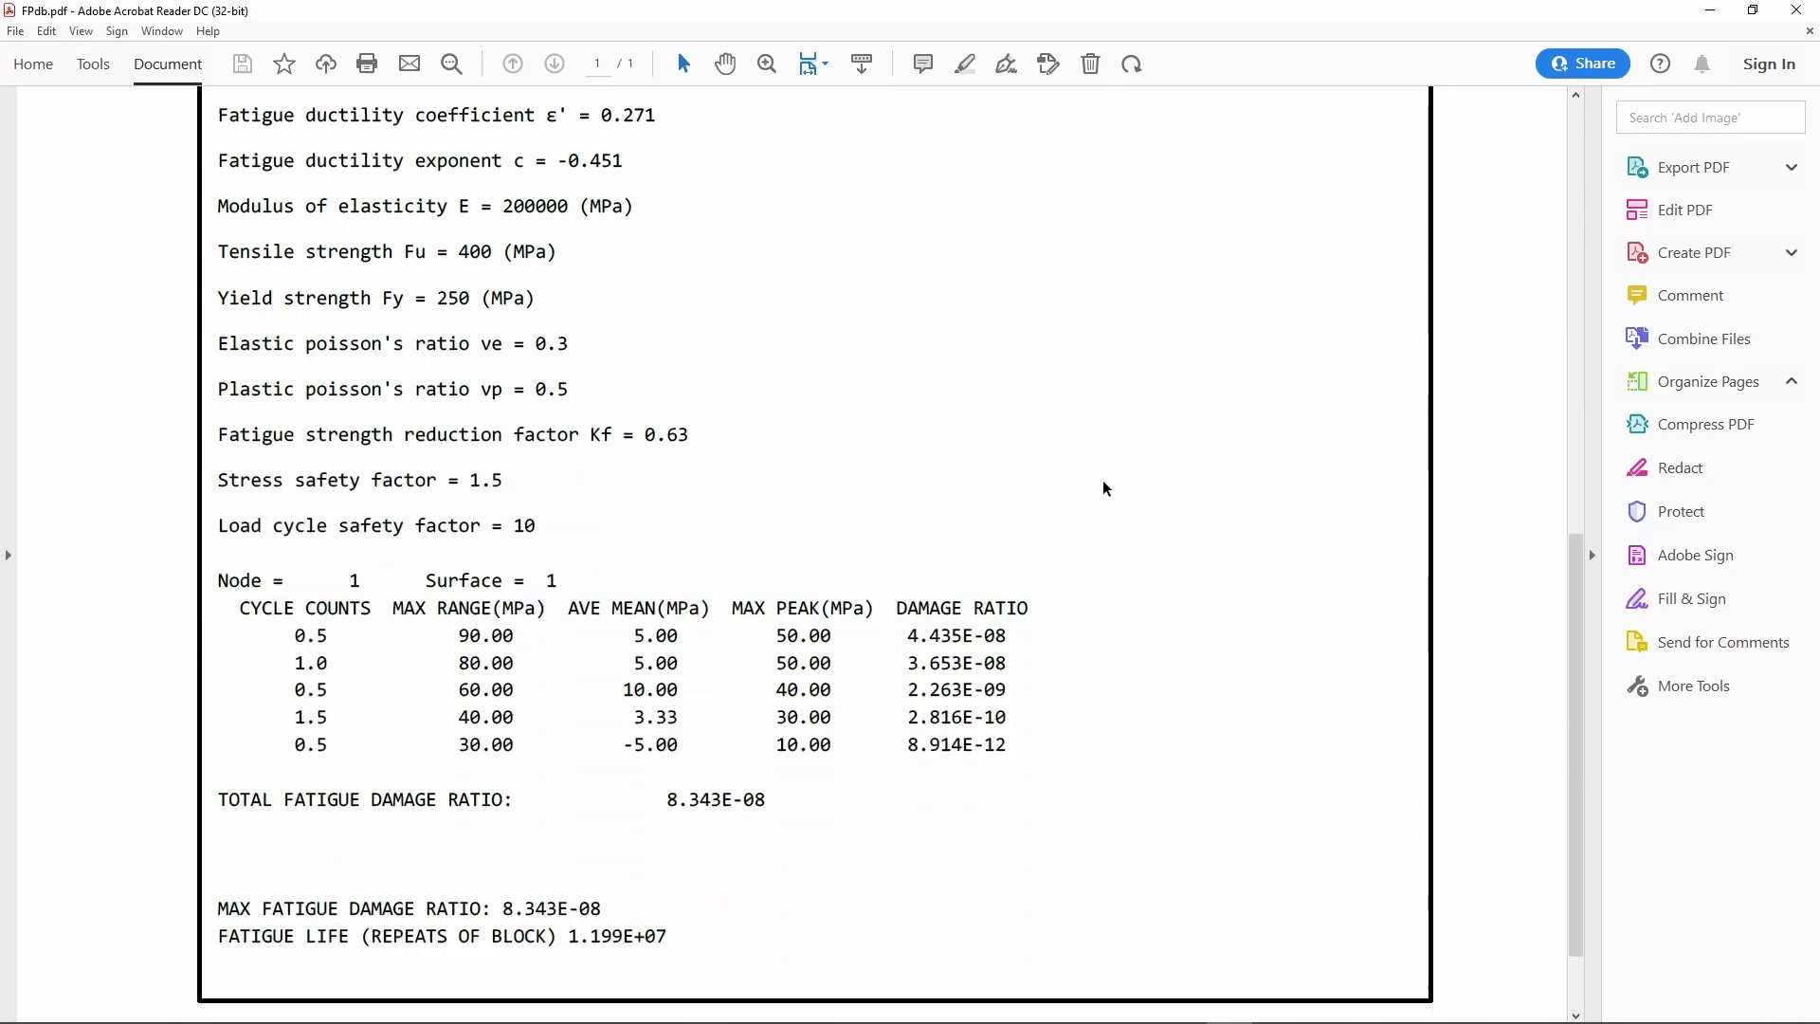
{"action": "scroll", "coordinate": [1106, 487], "scroll_direction": "down", "scroll_amount": 1}
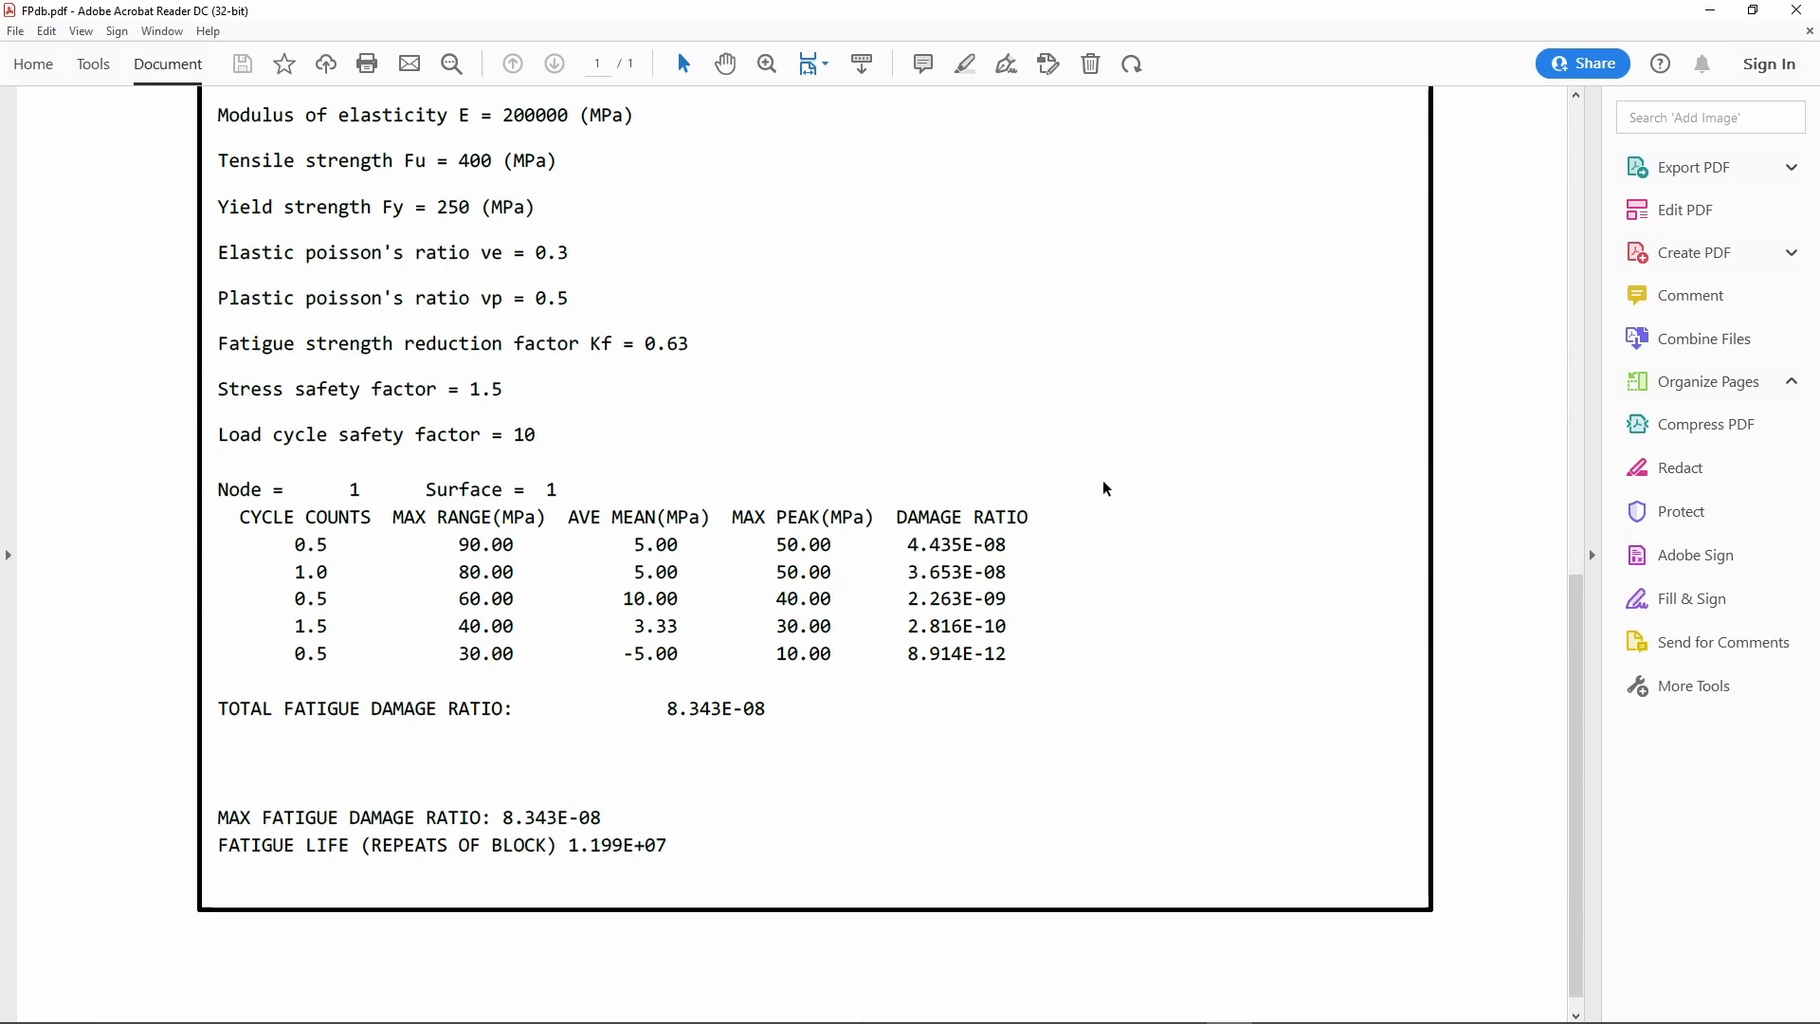
{"action": "left_click", "coordinate": [1796, 11]}
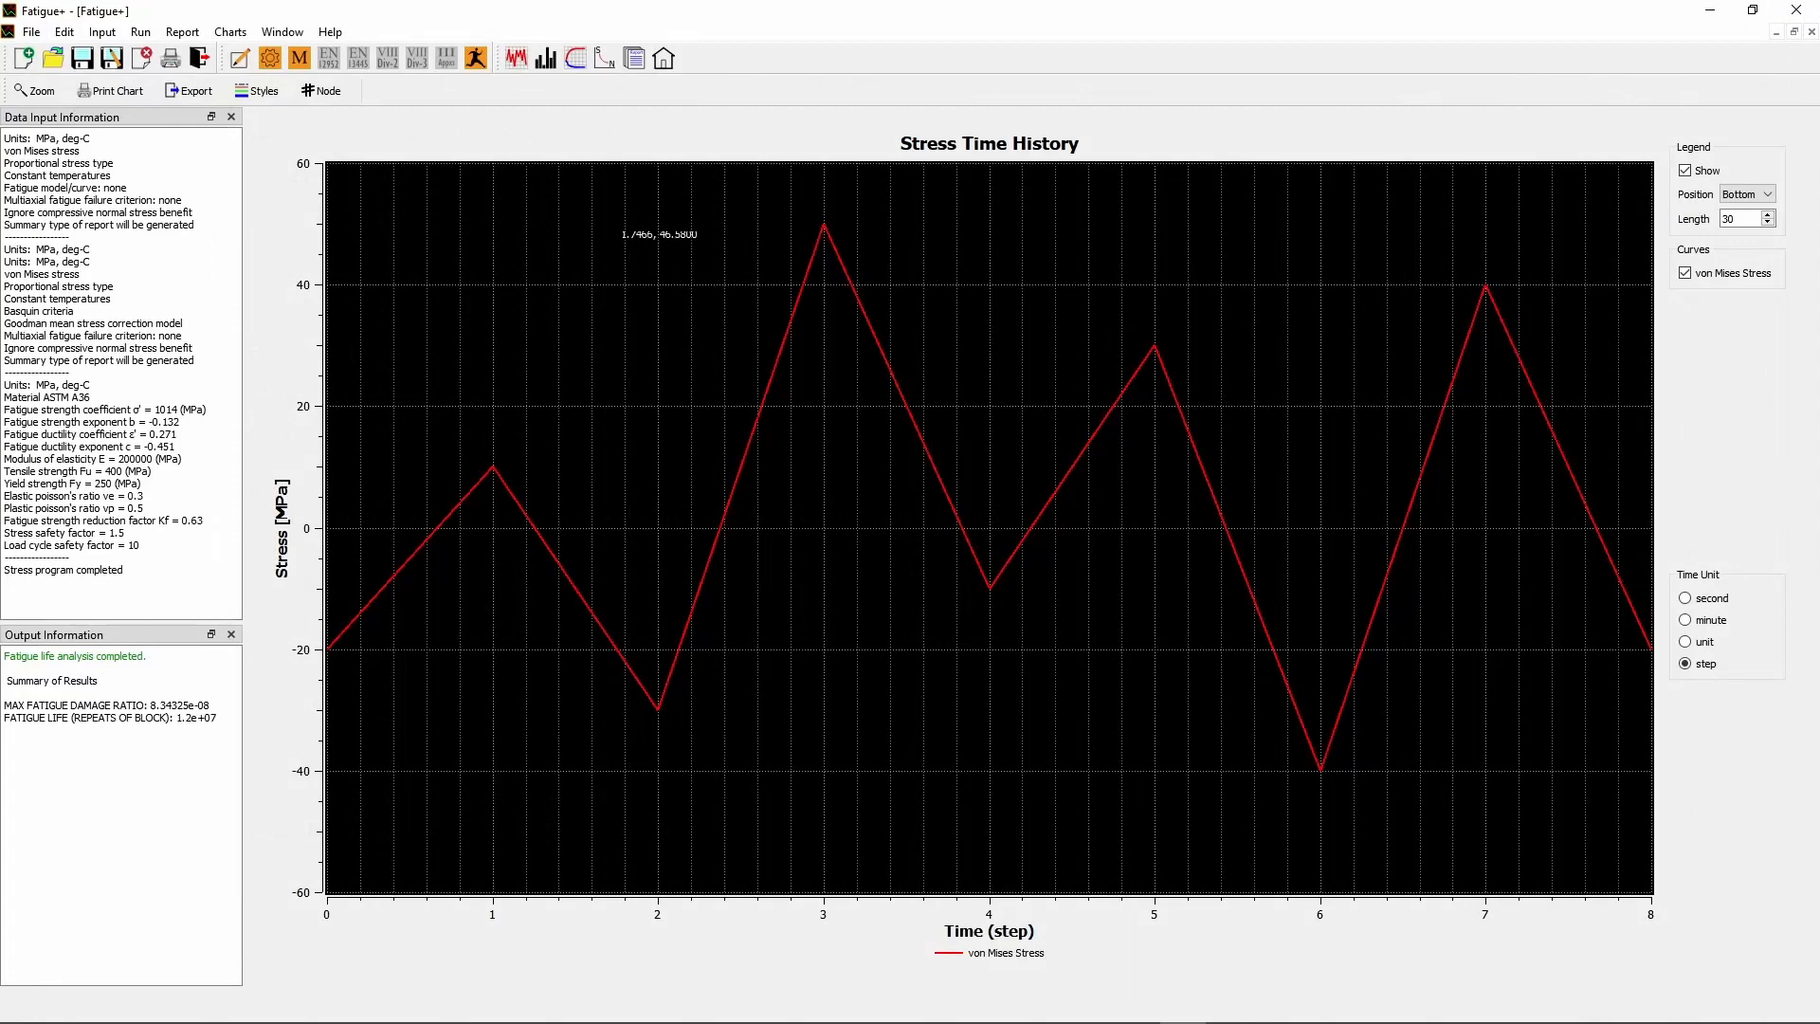
Step: Display the stress and temperature time history chart, switch the von Mises curve off and on, and hide the nodal temperature curve
{"action": "left_click", "coordinate": [516, 60]}
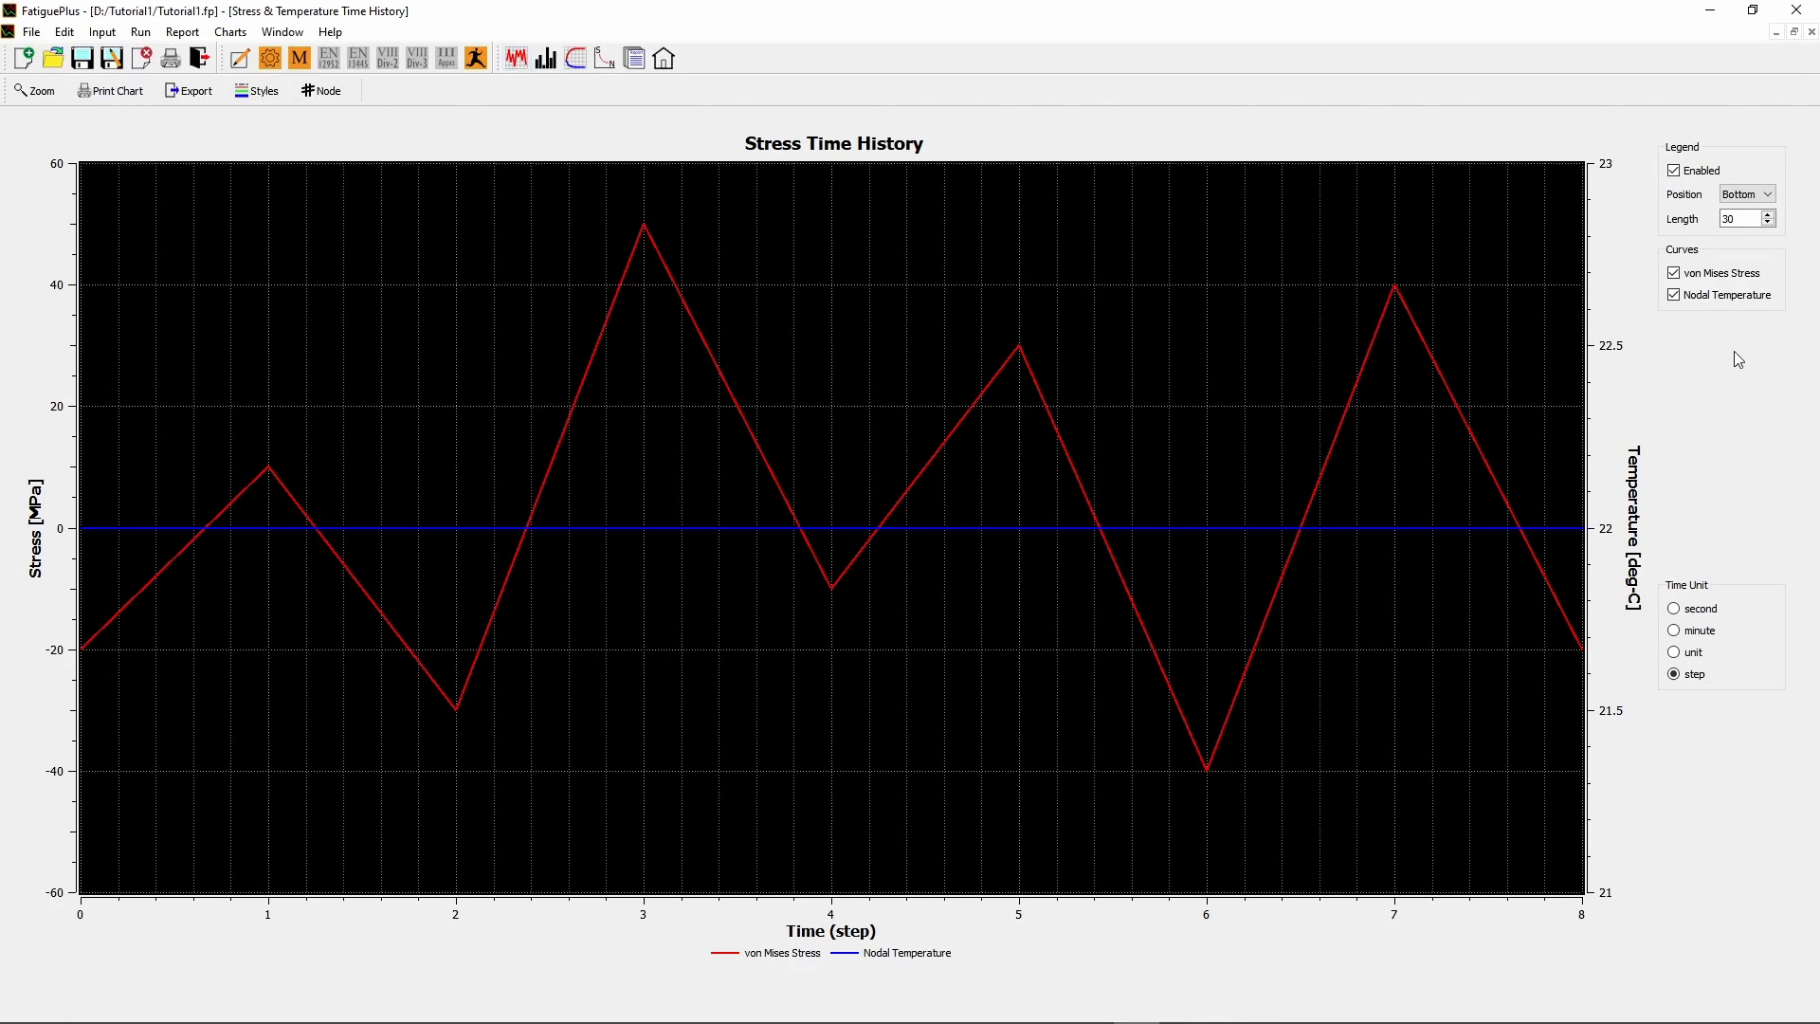
{"action": "left_click", "coordinate": [1674, 273]}
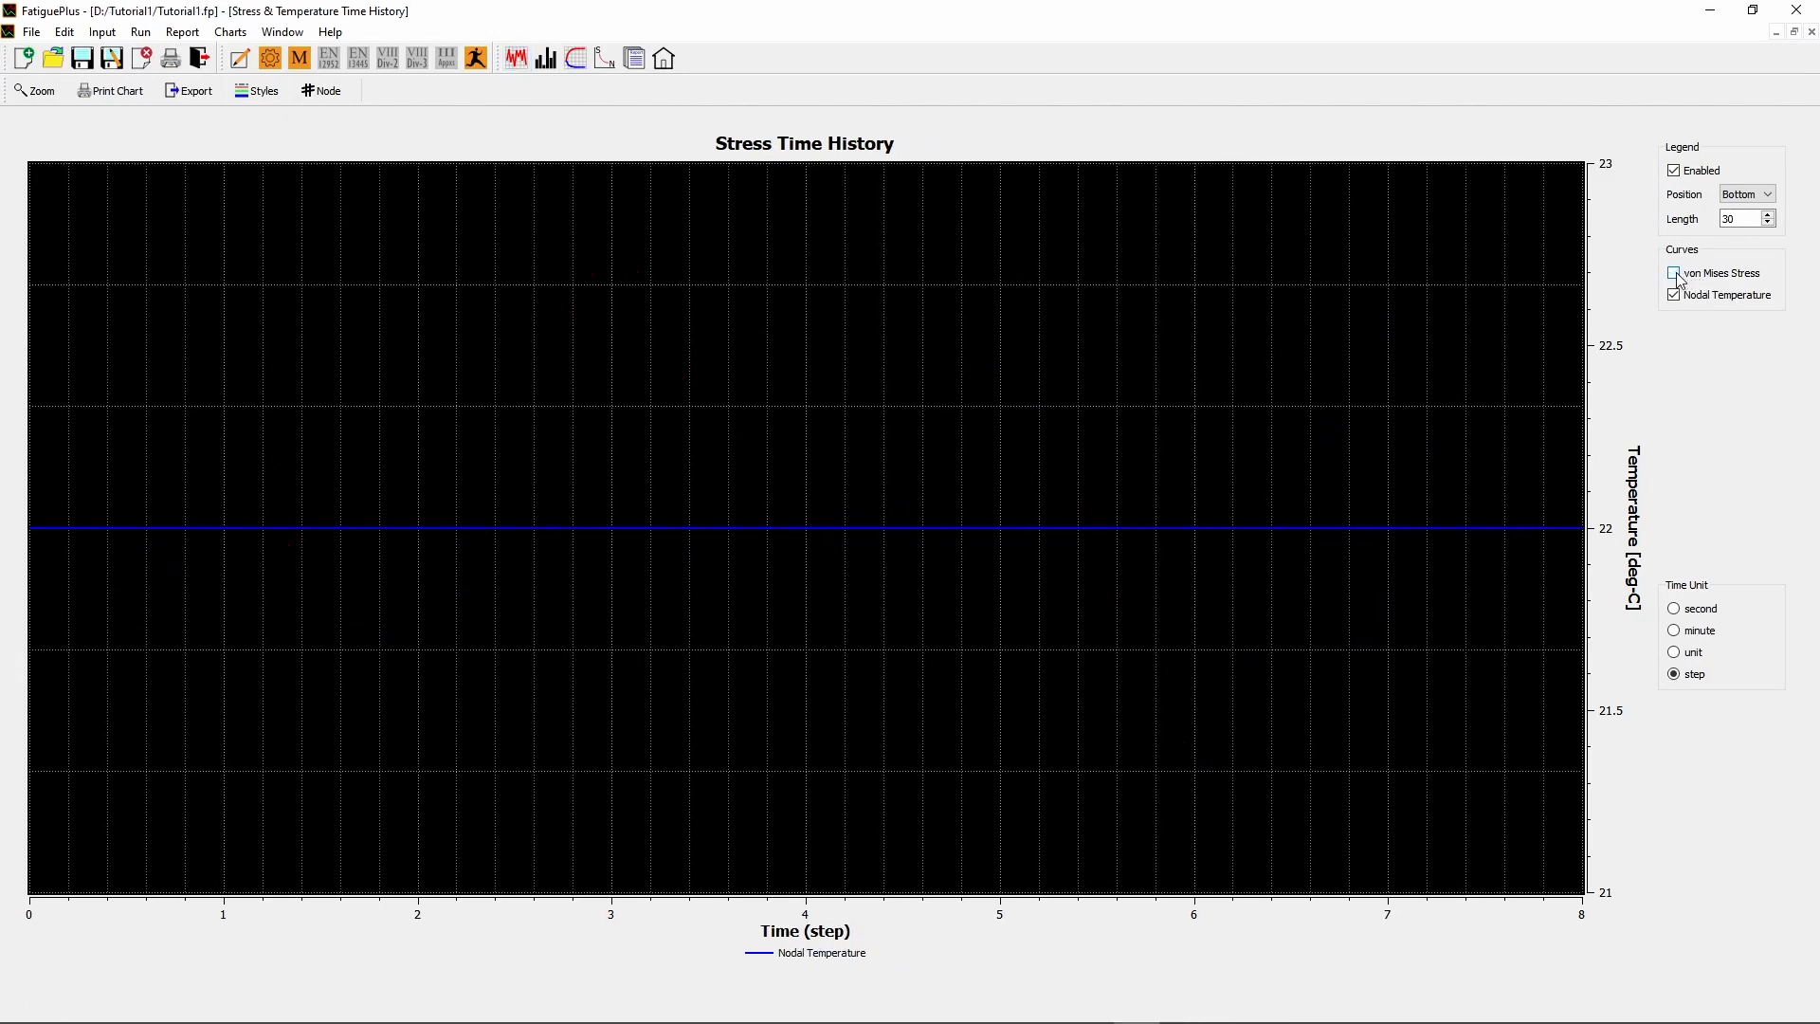
{"action": "left_click", "coordinate": [1674, 273]}
{"action": "left_click", "coordinate": [1673, 296]}
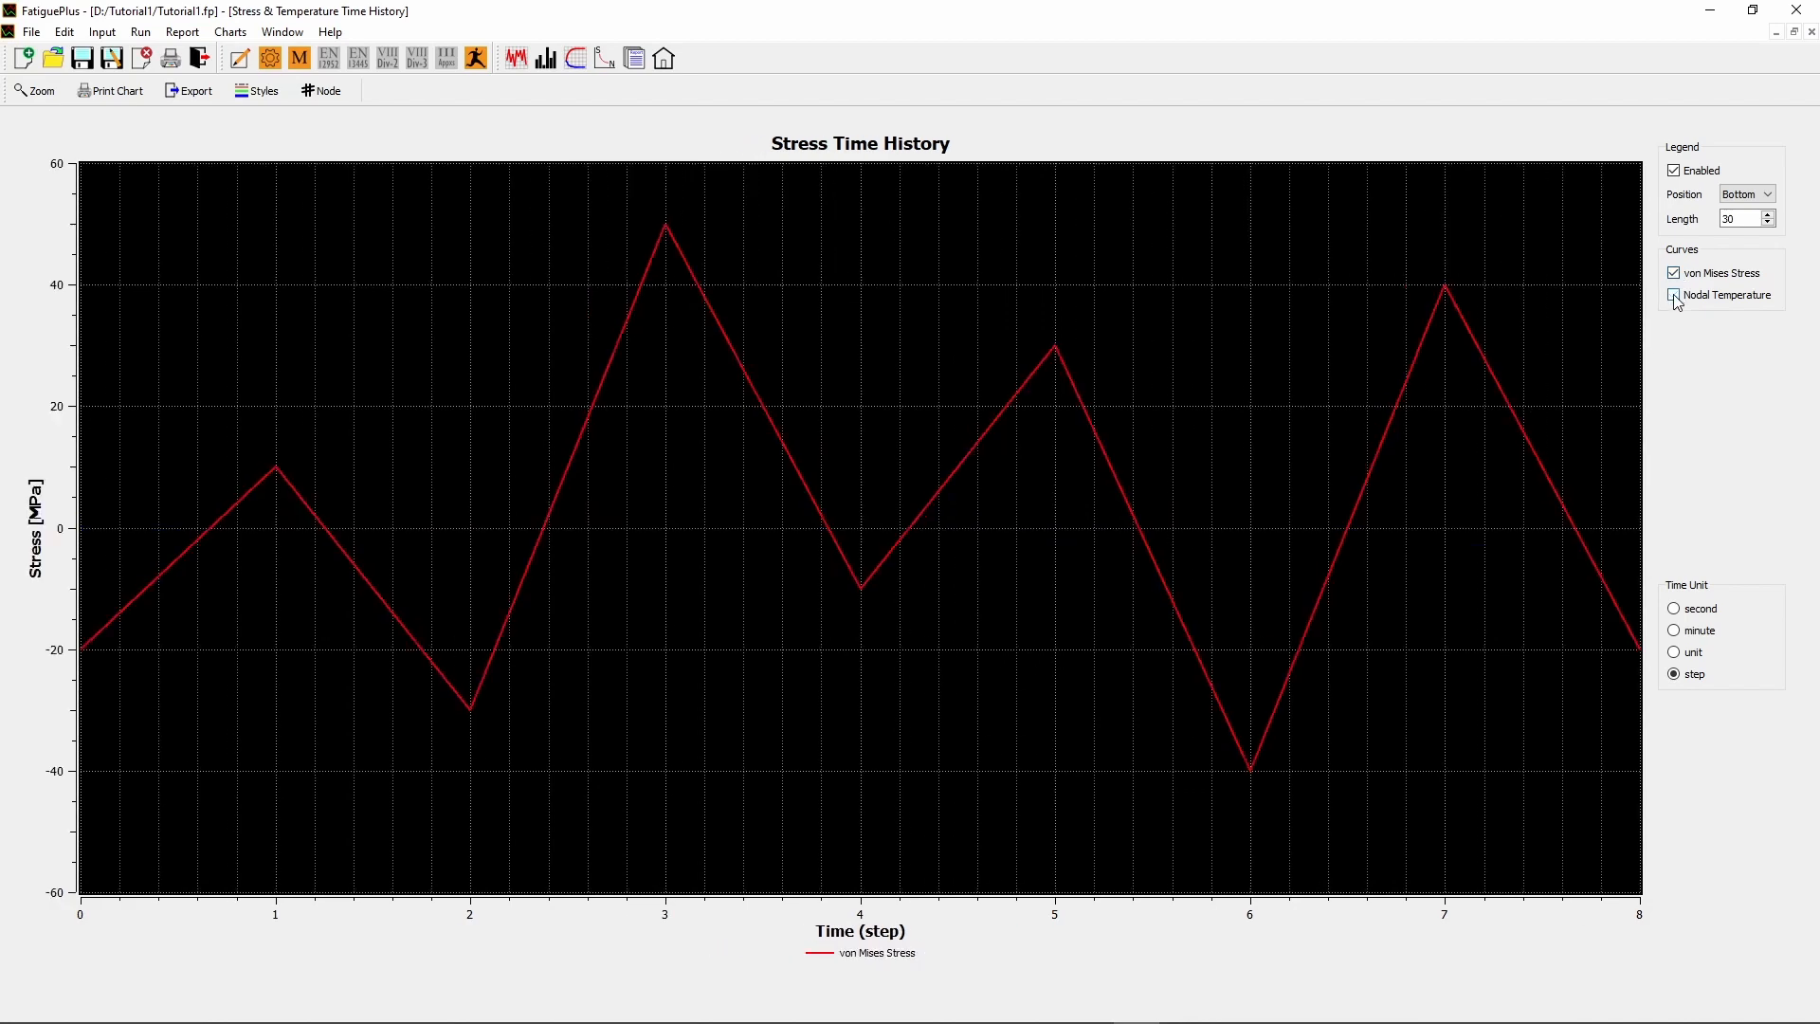
Step: Show the nodal temperature curve again and change the stress time history chart's background color to white (#ffffff)
{"action": "left_click", "coordinate": [1673, 296]}
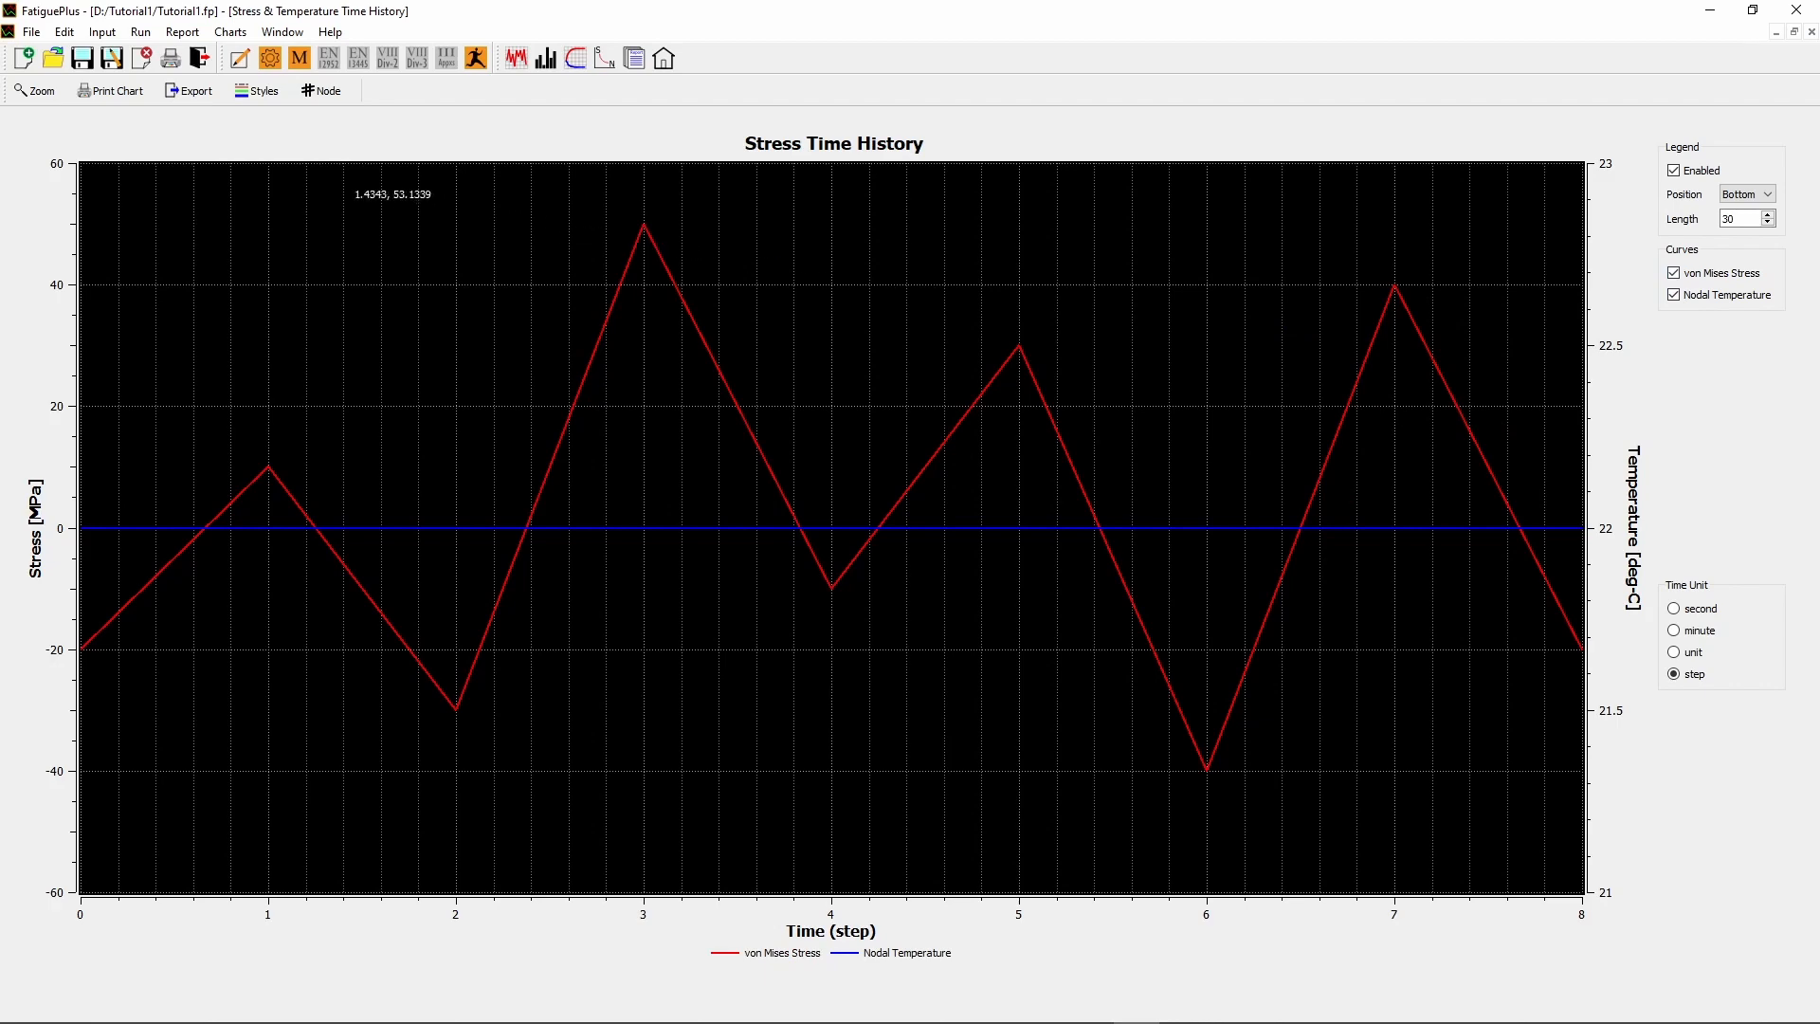
{"action": "left_click", "coordinate": [257, 92]}
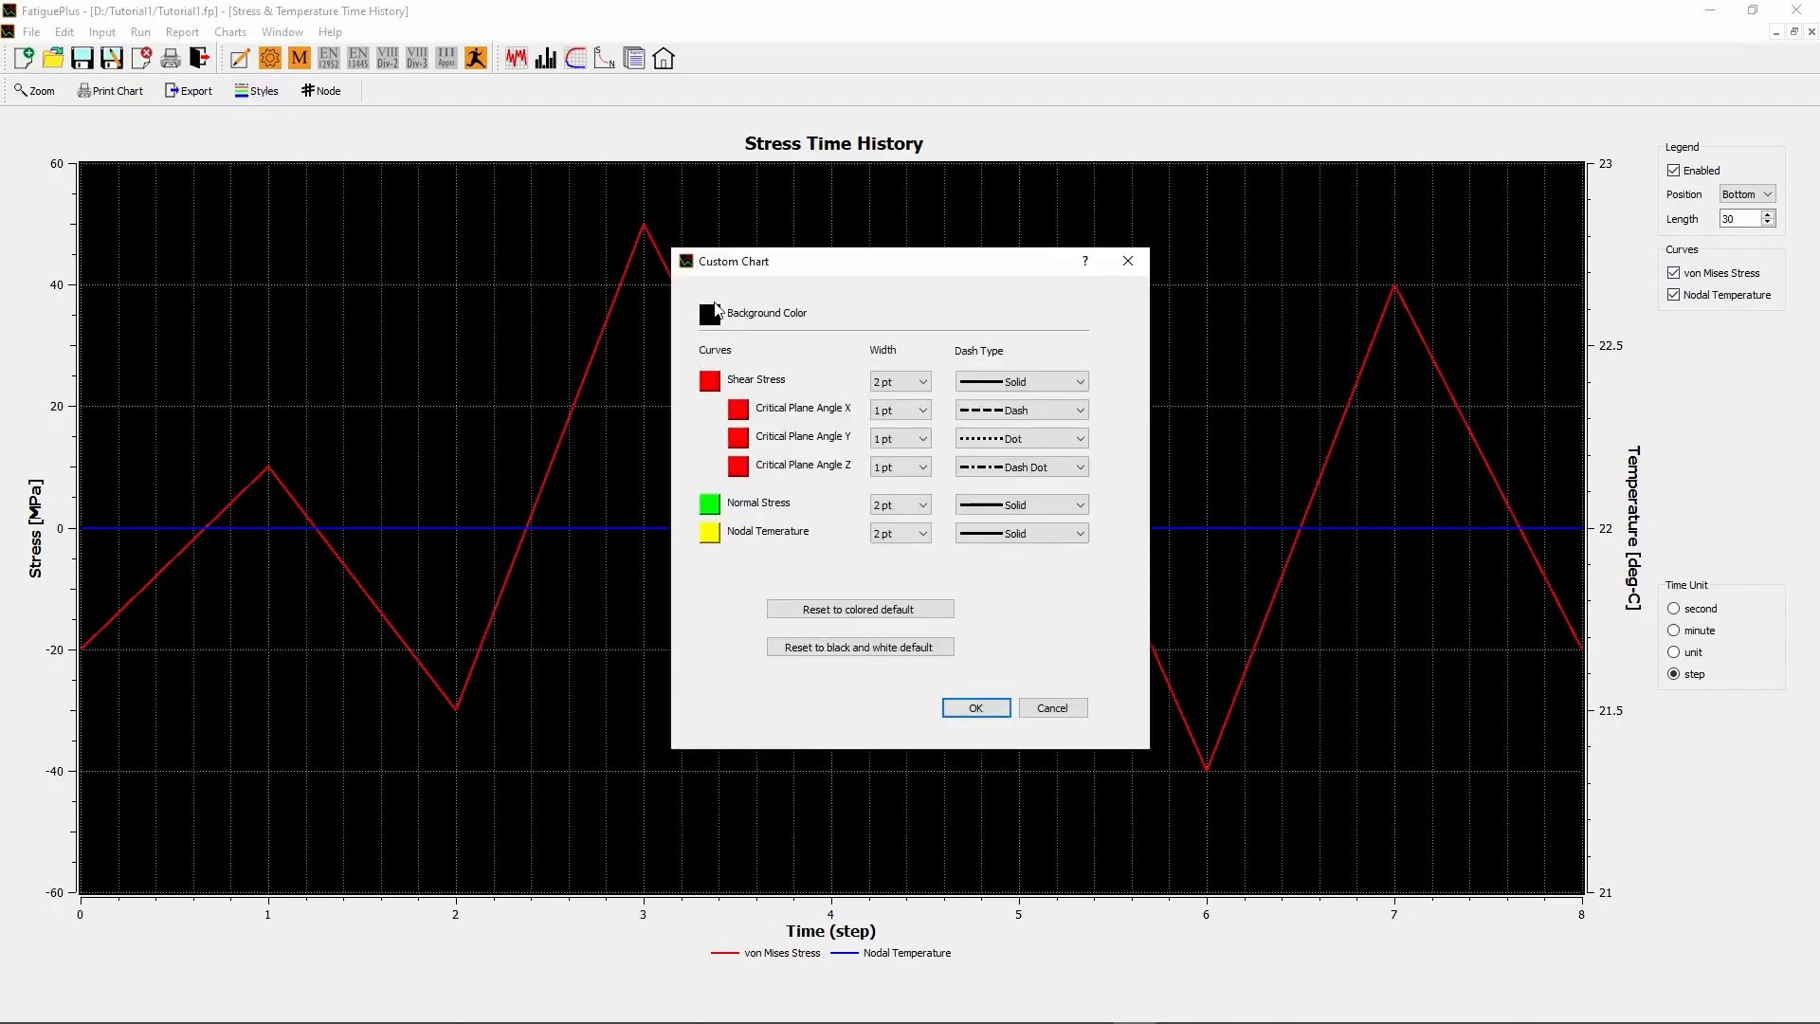
{"action": "left_click", "coordinate": [711, 316]}
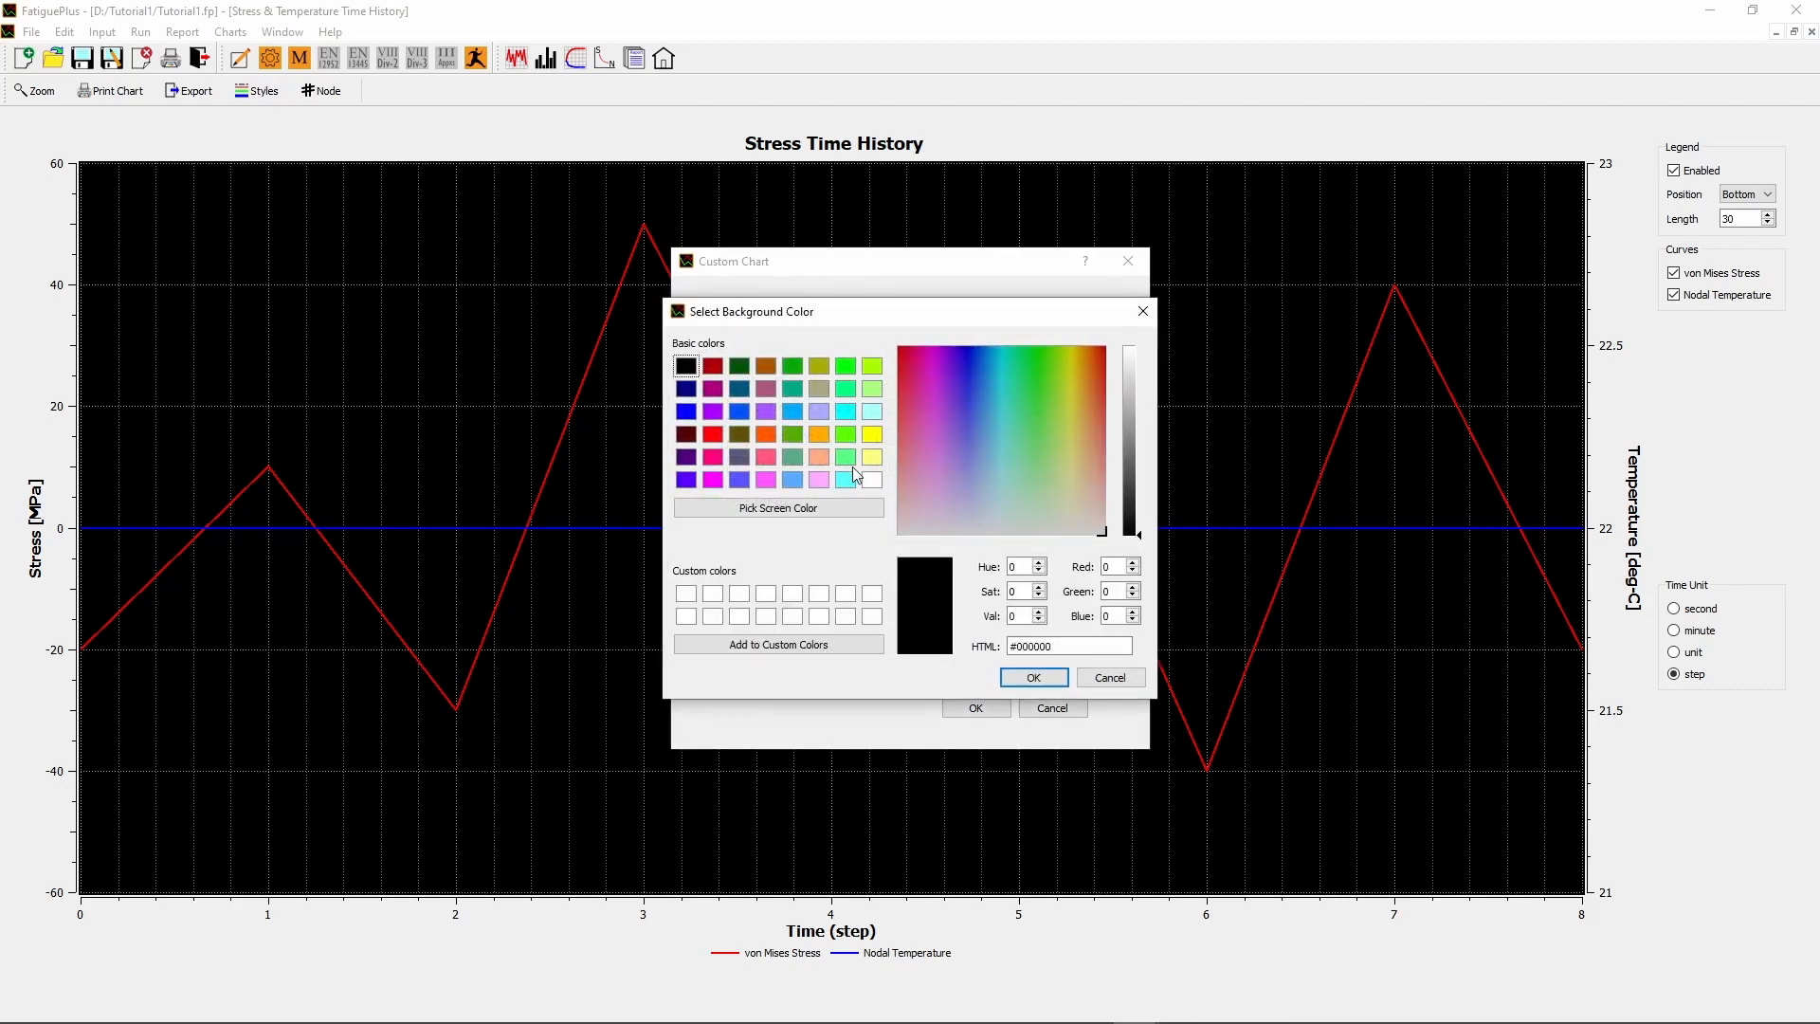
{"action": "left_click", "coordinate": [872, 480]}
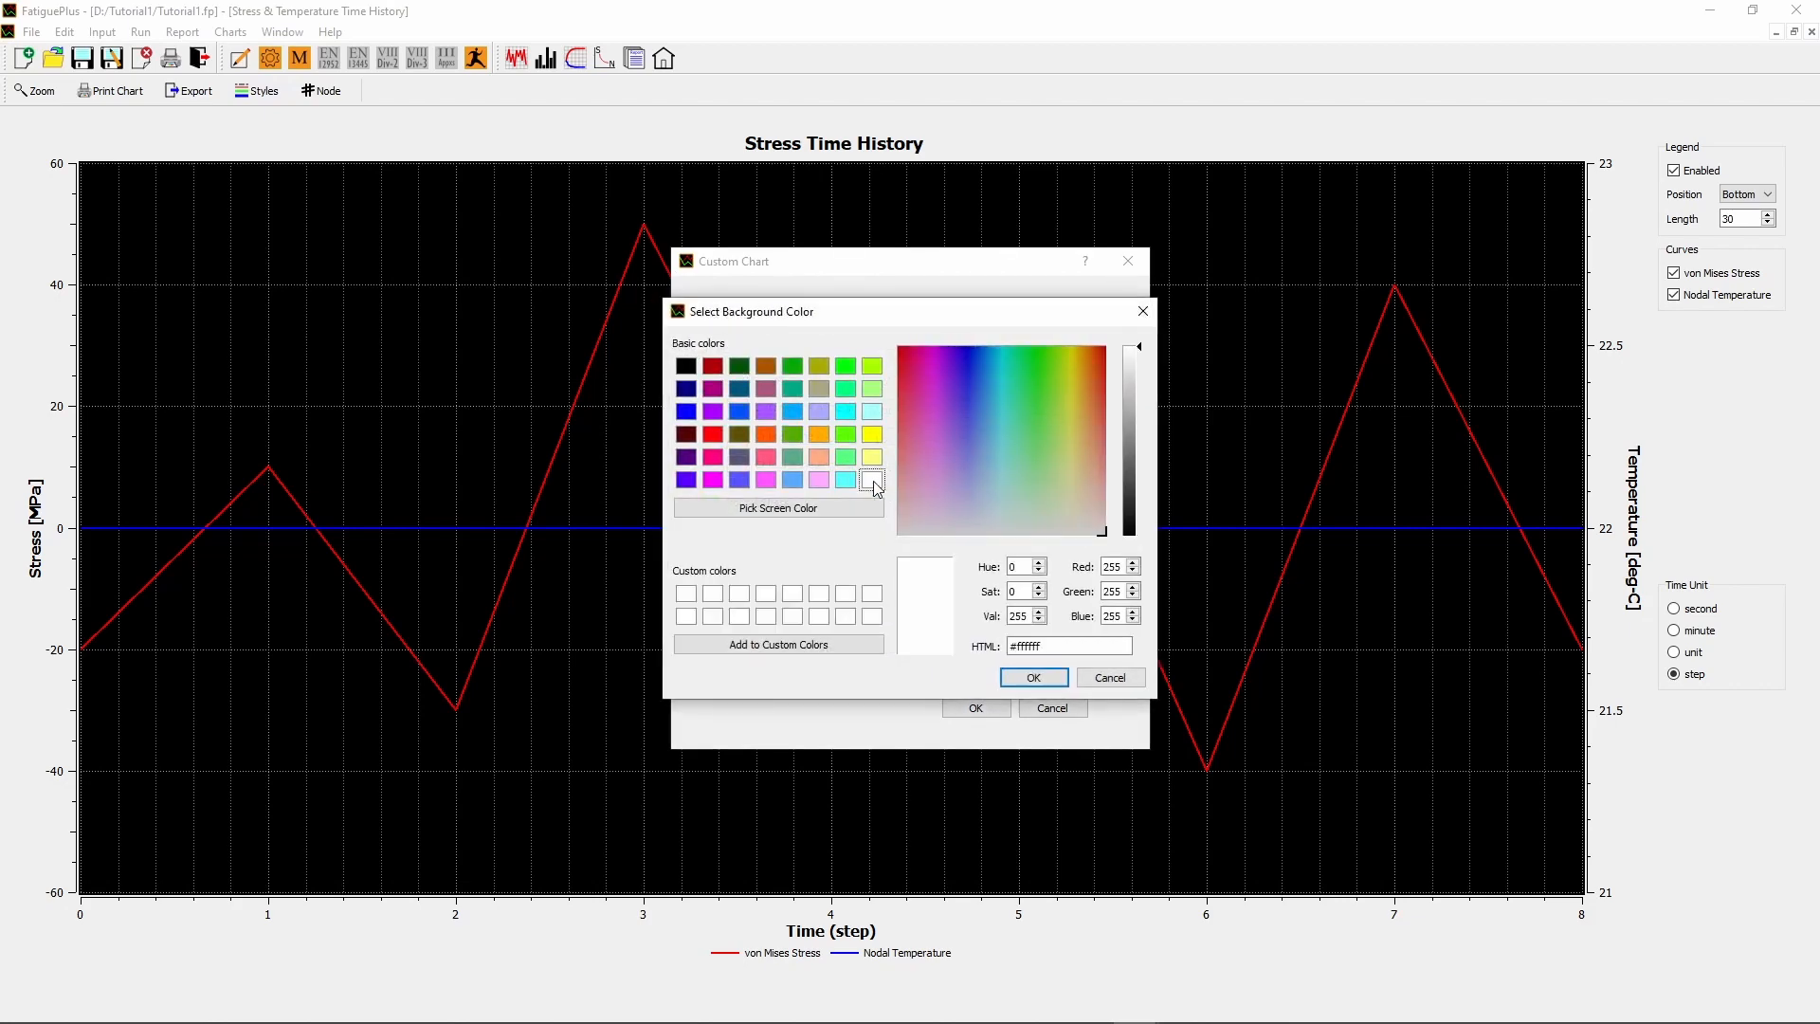
{"action": "left_click", "coordinate": [1041, 680]}
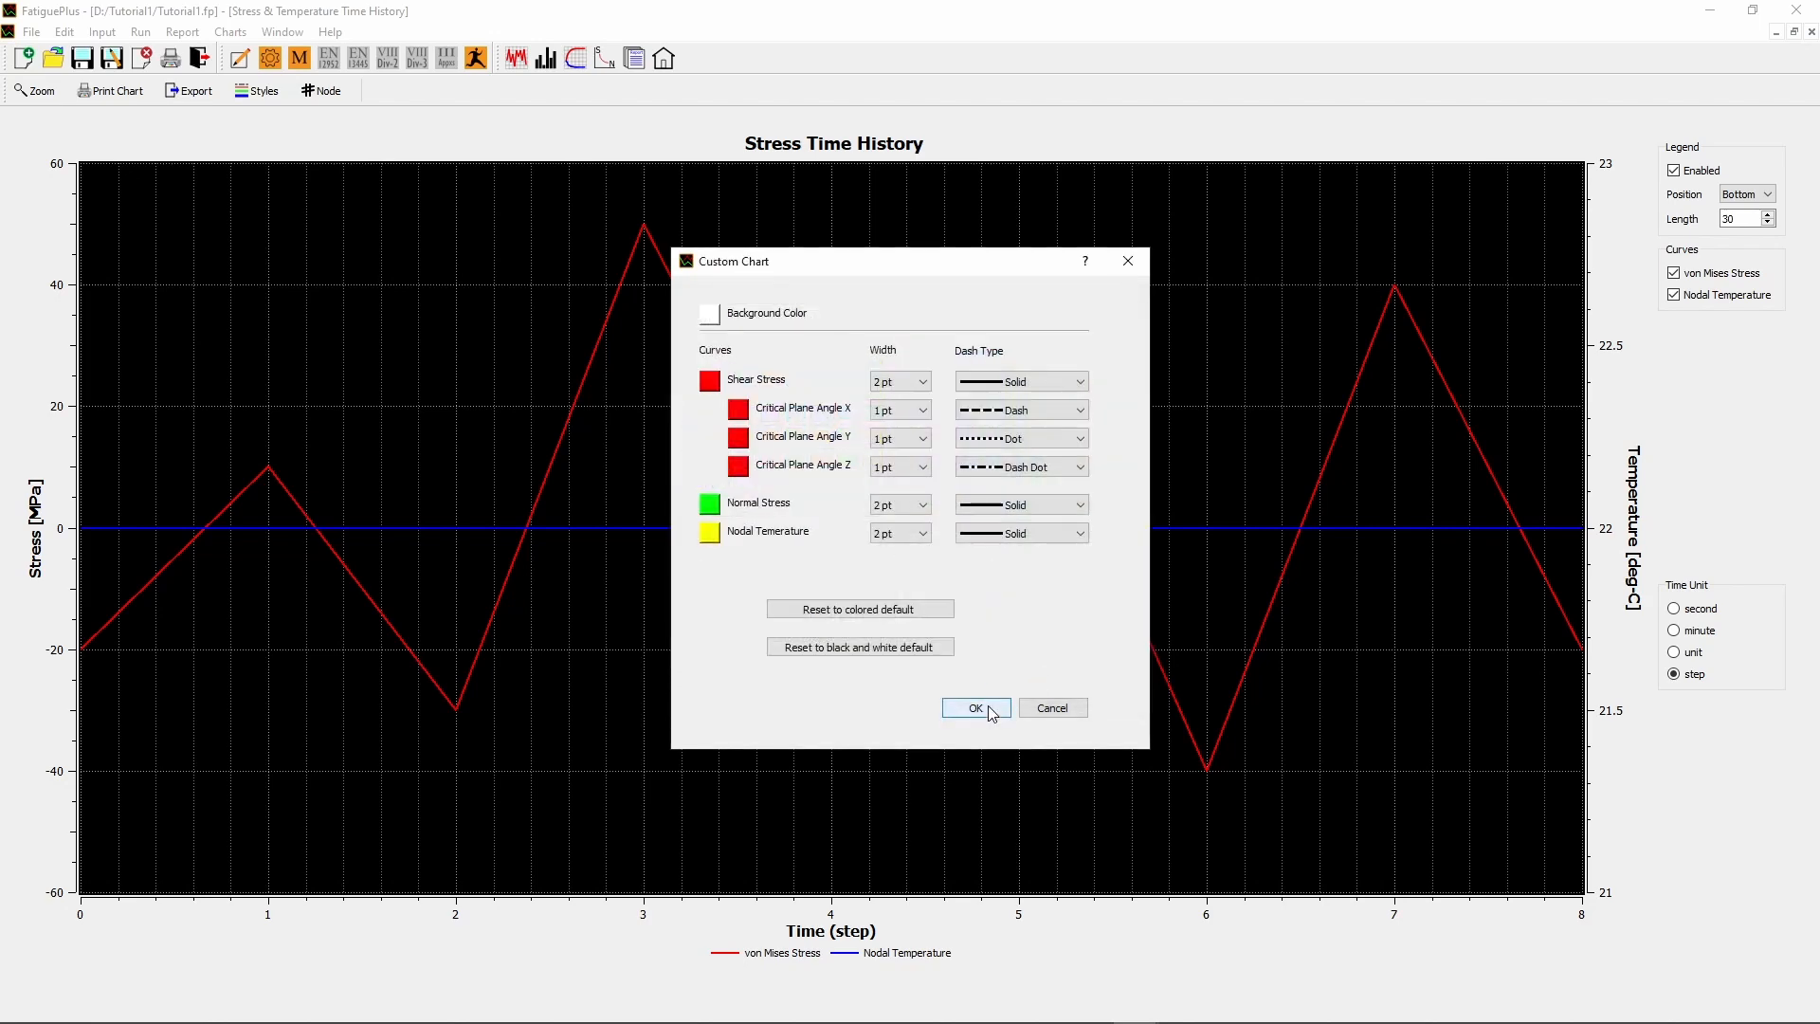
{"action": "left_click", "coordinate": [988, 710]}
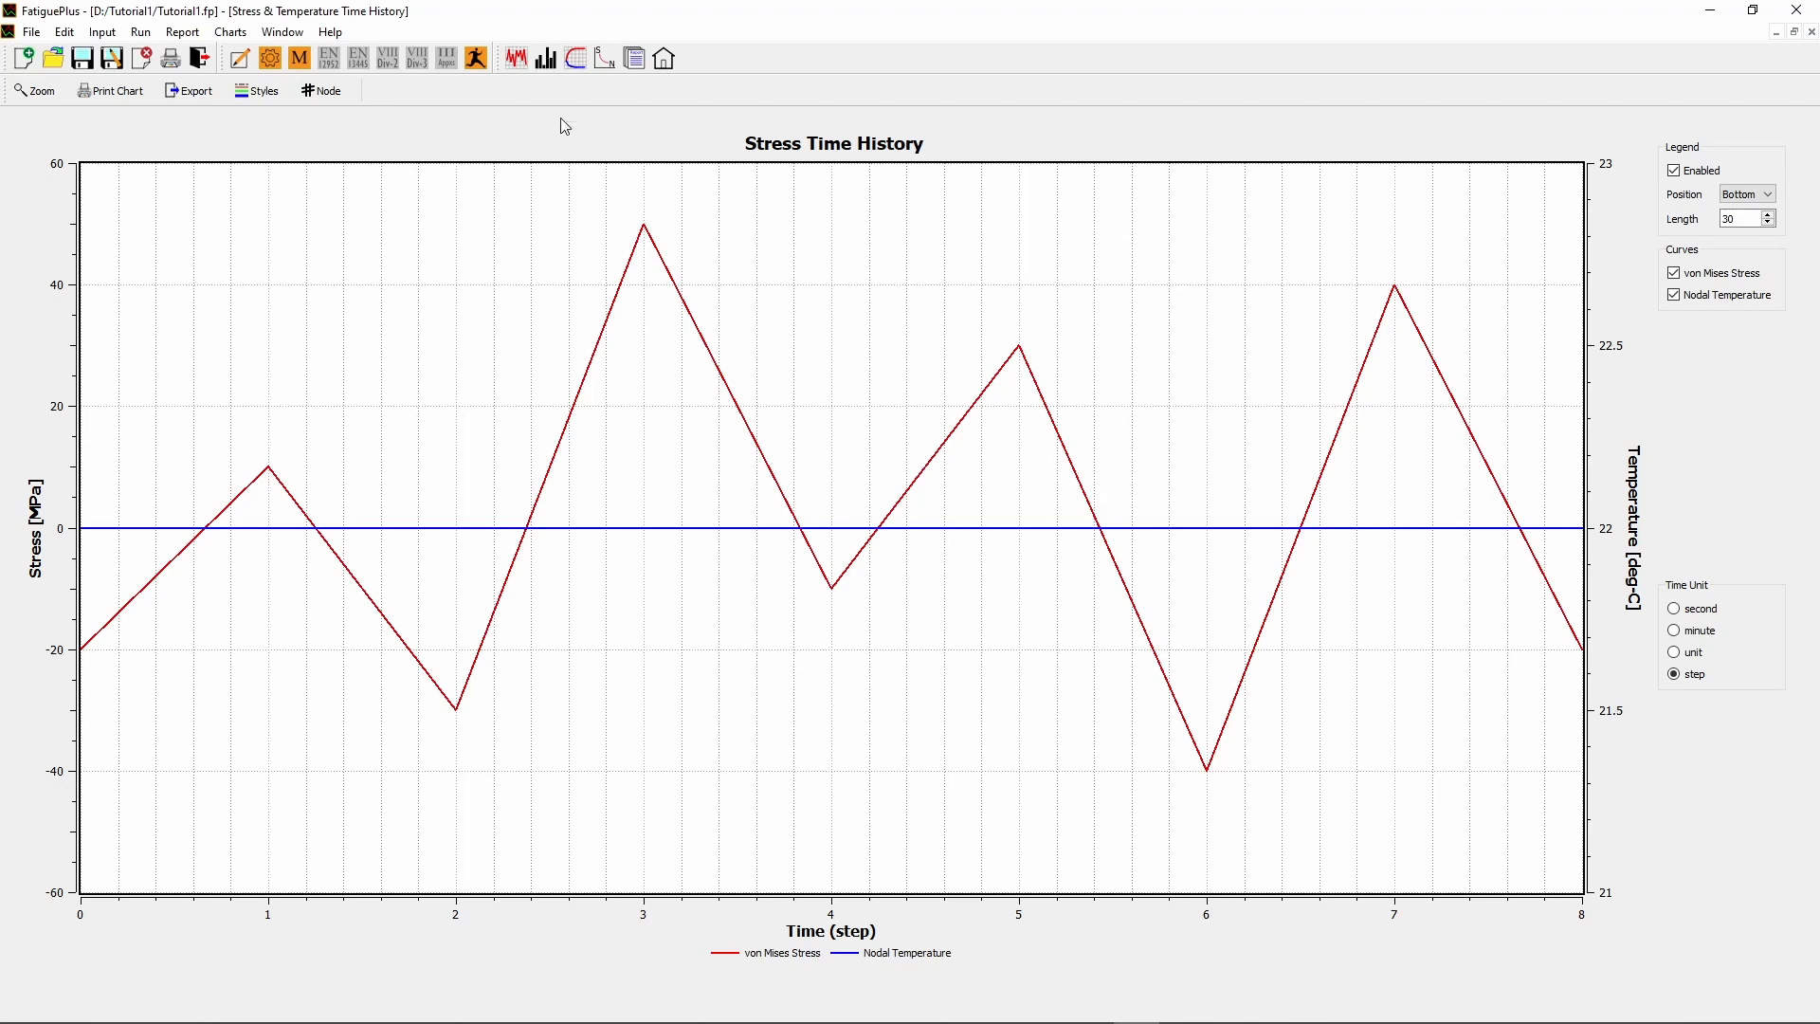
Step: Display the stress range histogram and the fatigue damage ratio chart in turn to review the results
{"action": "left_click", "coordinate": [550, 63]}
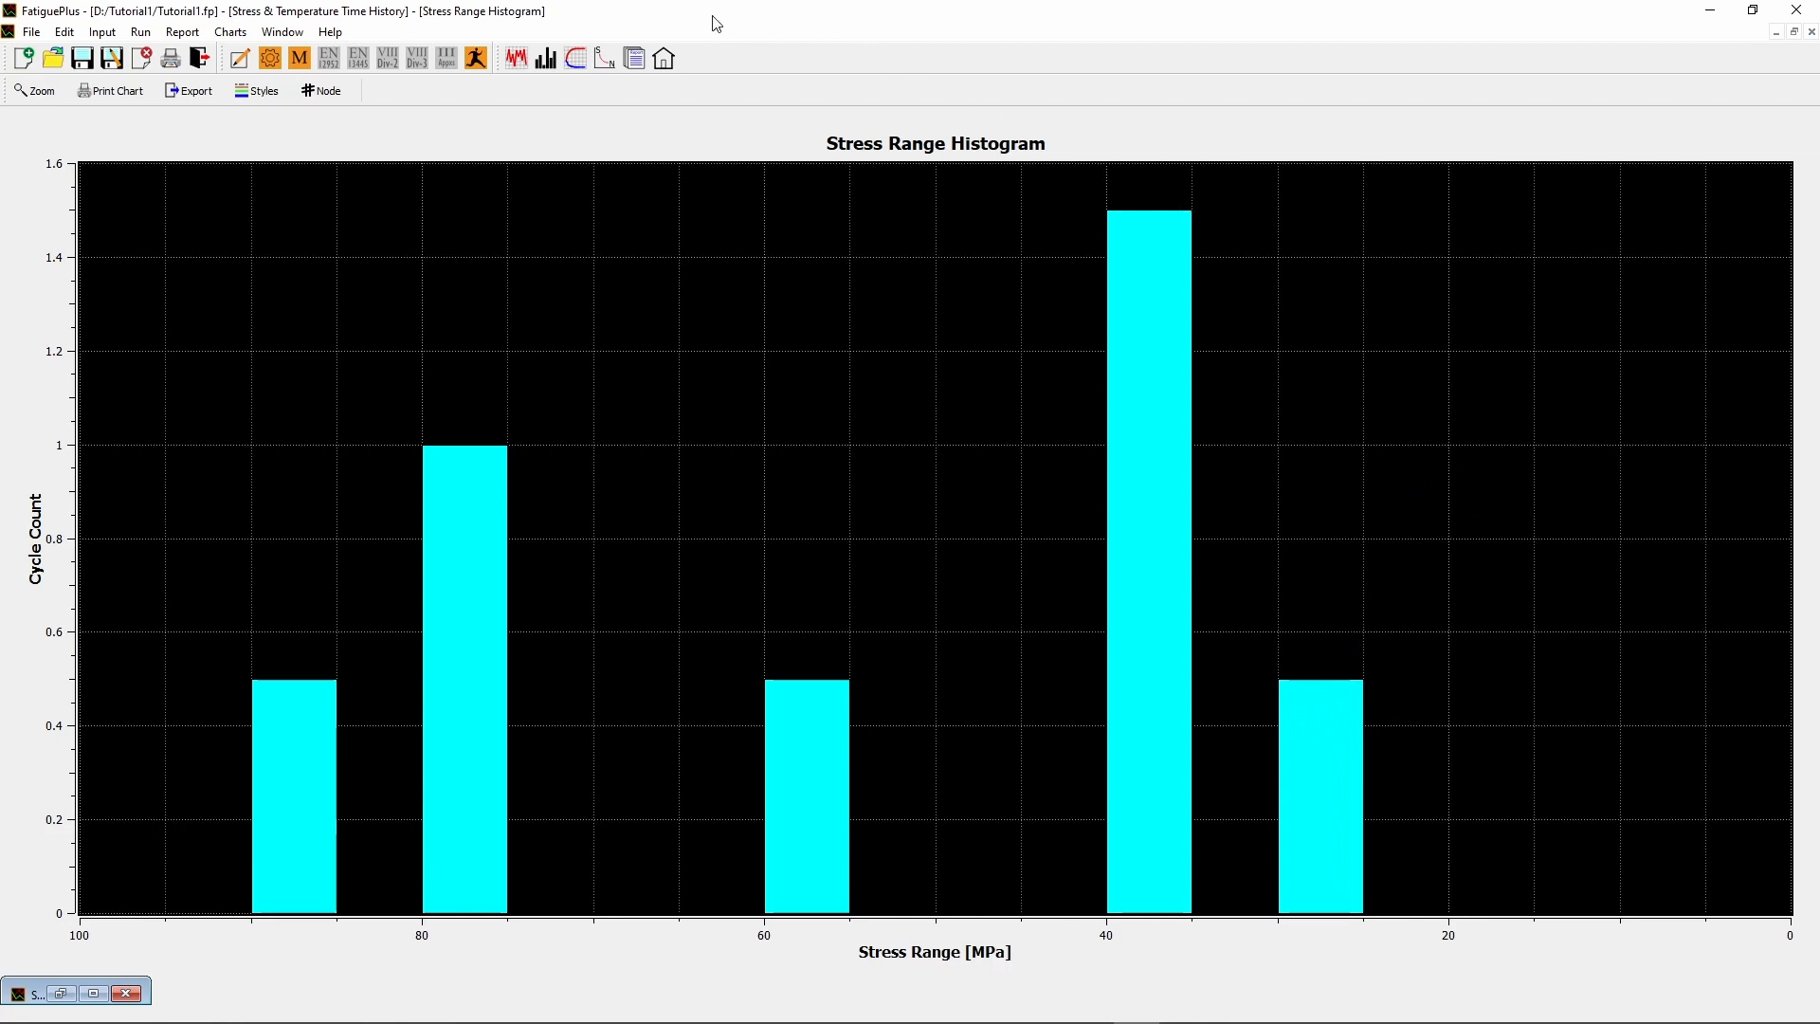
{"action": "left_click", "coordinate": [576, 58]}
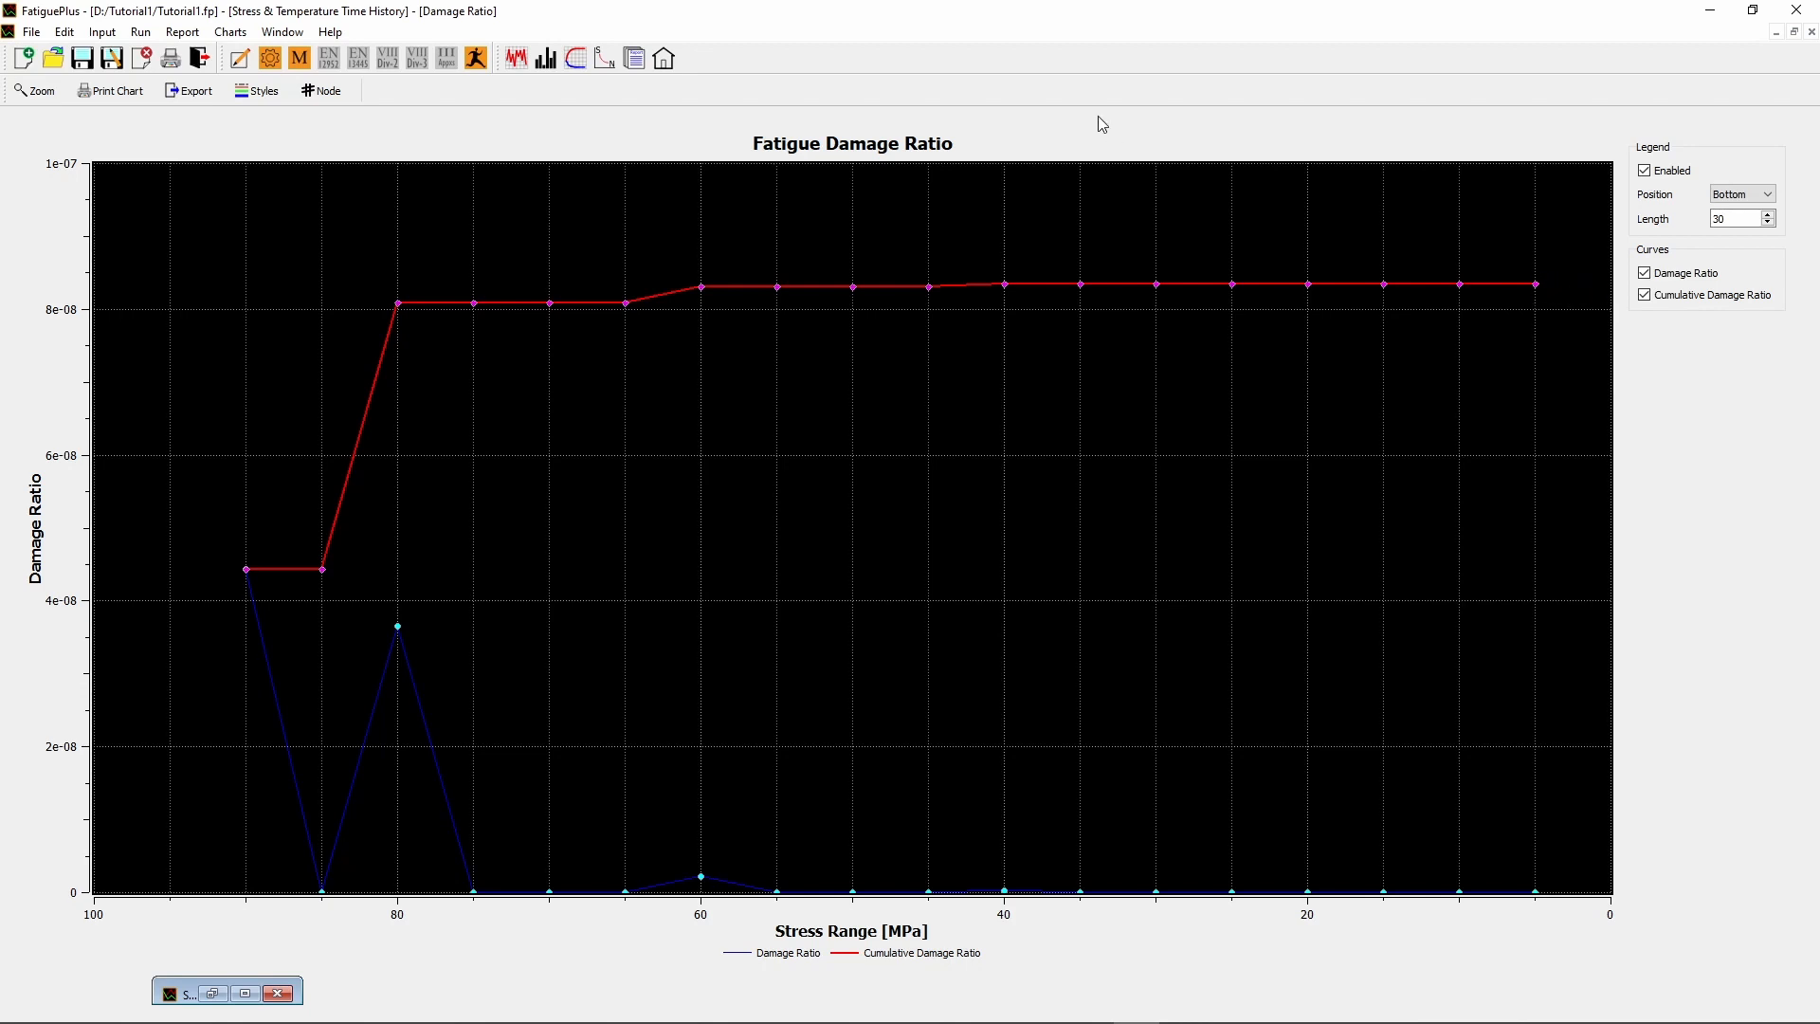
Step: Return to the home view showing the data input information, output information and stress time history
{"action": "left_click", "coordinate": [282, 32]}
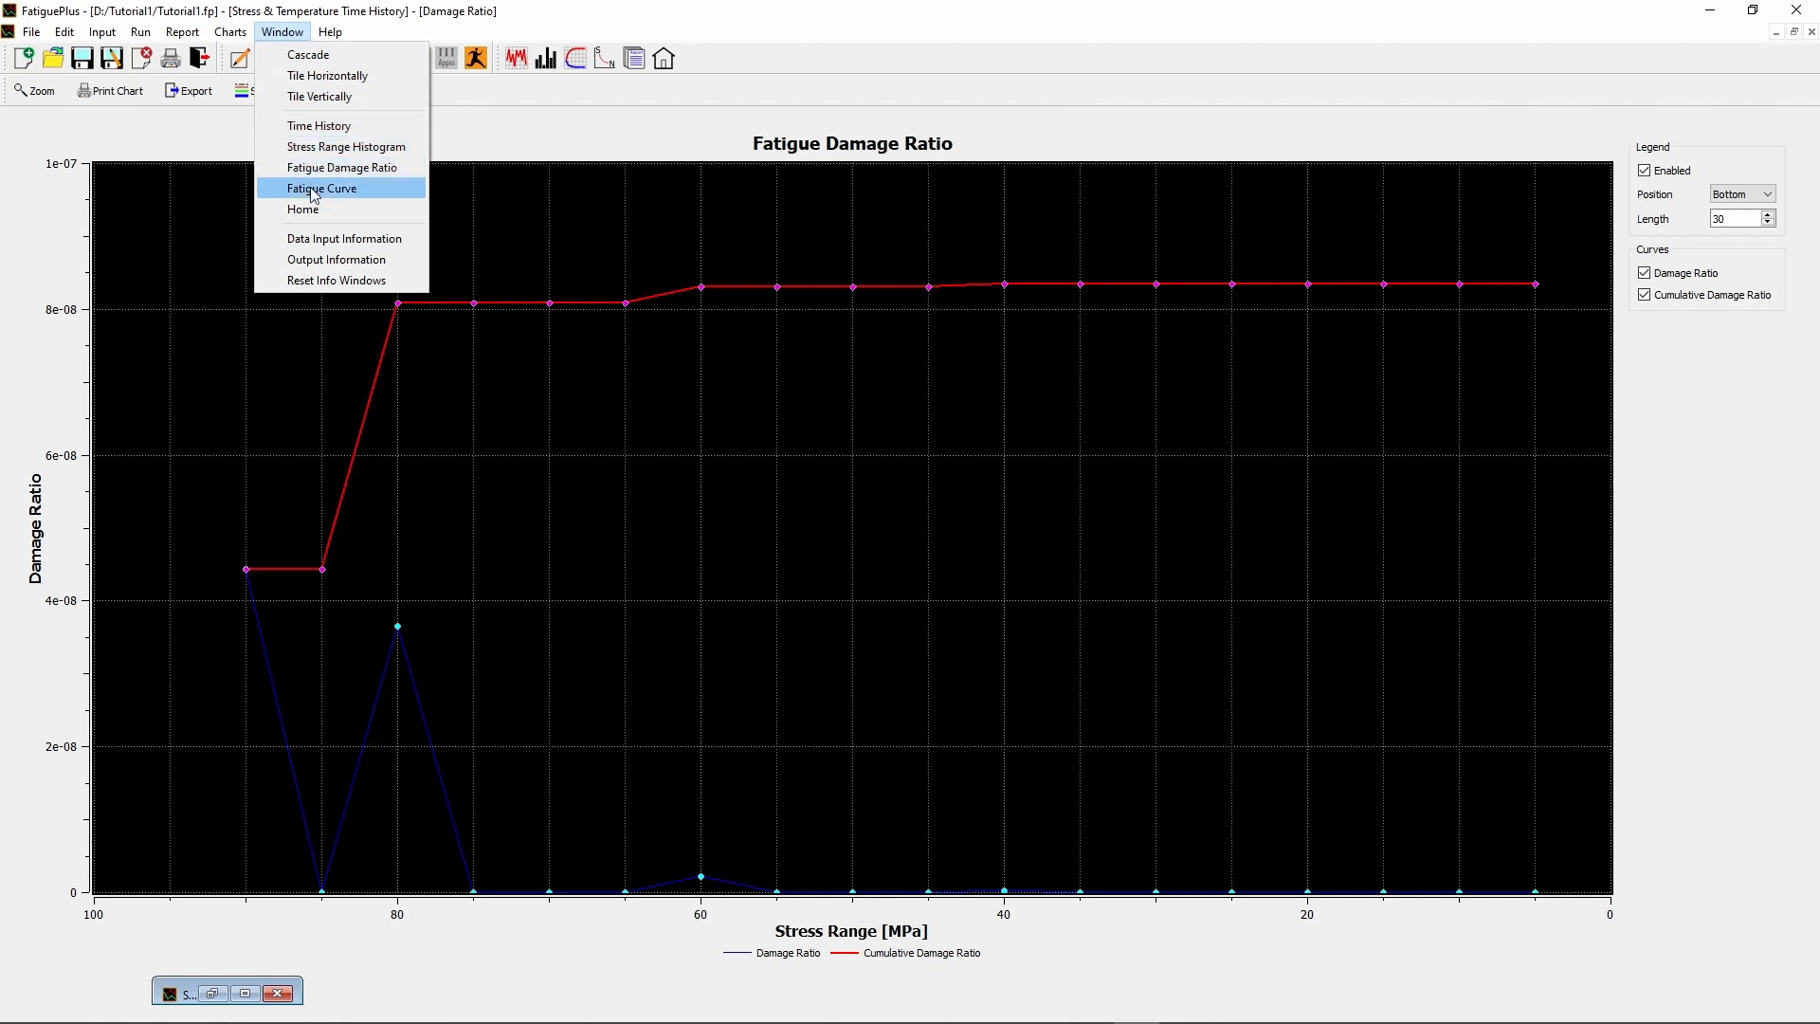
{"action": "left_click", "coordinate": [770, 40]}
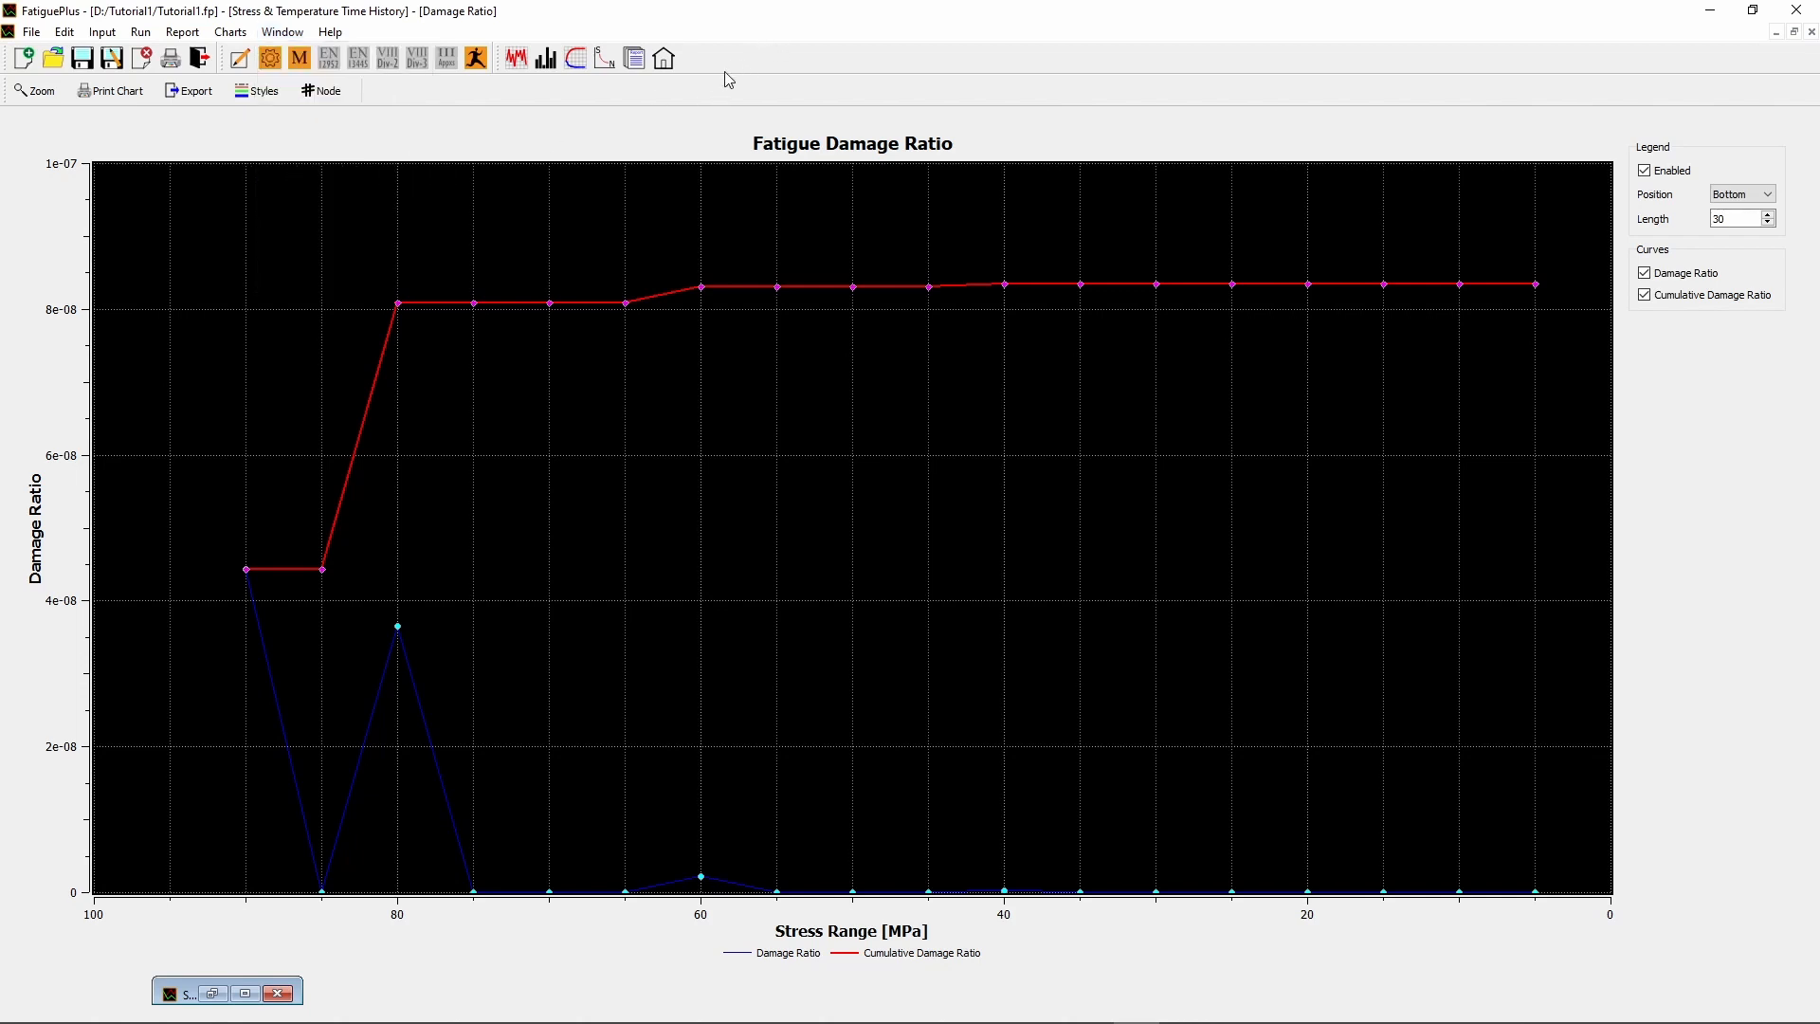
{"action": "left_click", "coordinate": [665, 59]}
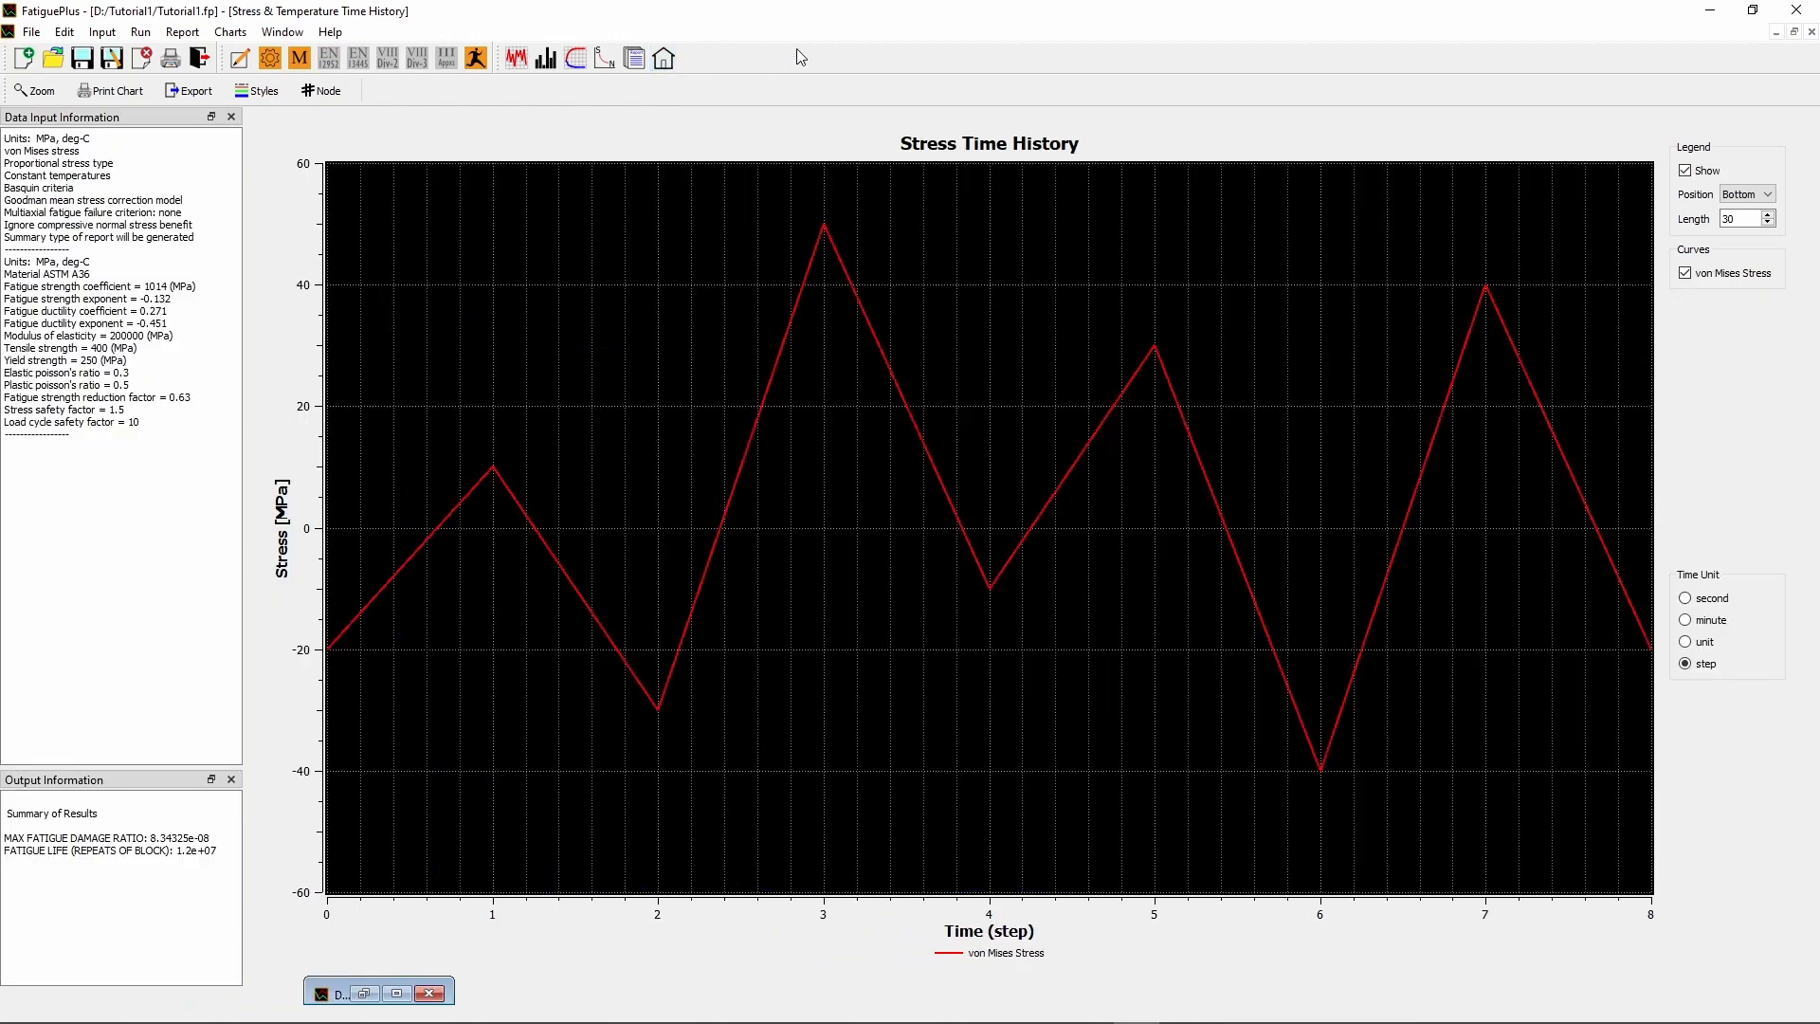